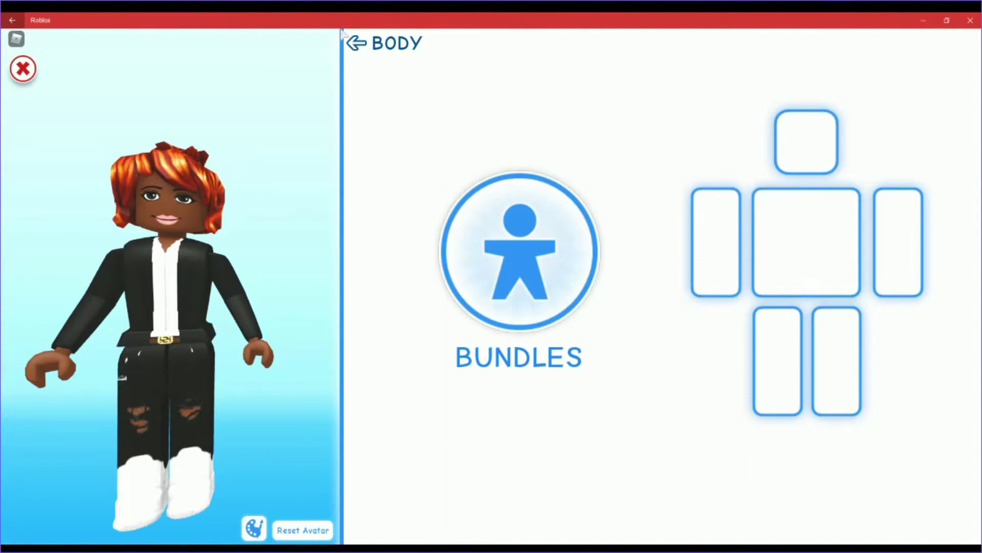
Step: Remove the avatar's orange hair, search the hair accessories for "clea", and put on the first black spiky hair
click(348, 39)
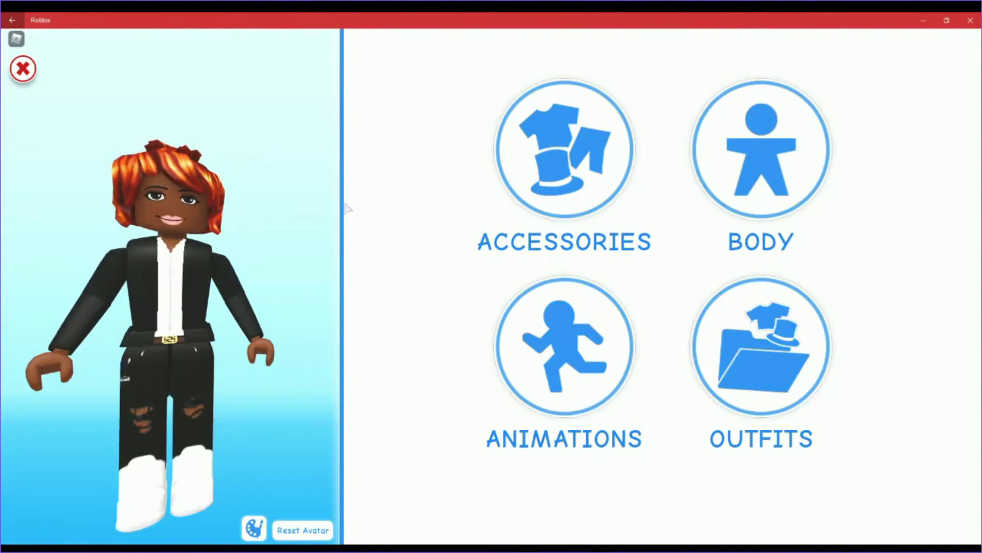
click(555, 149)
click(328, 42)
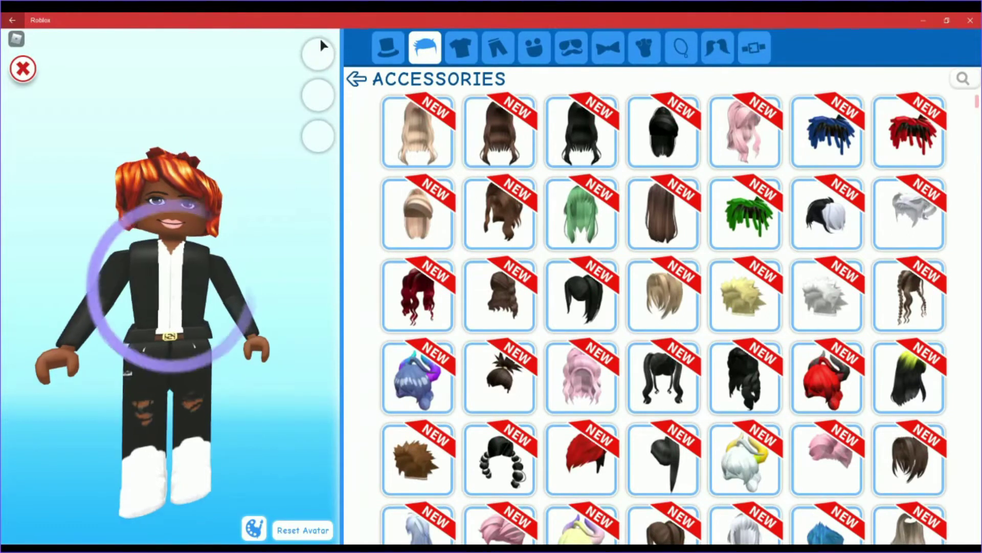
click(962, 79)
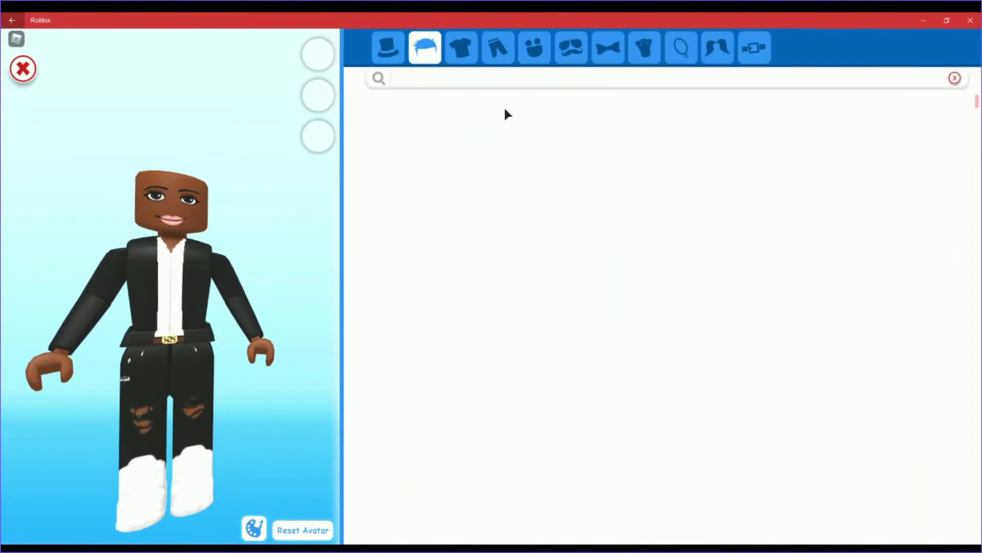
text(clea)
click(440, 108)
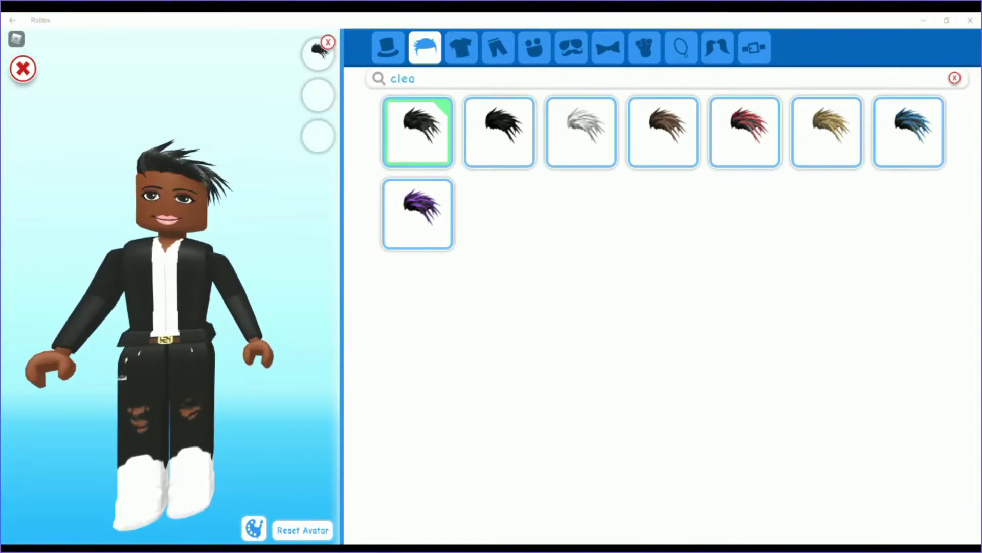
click(143, 221)
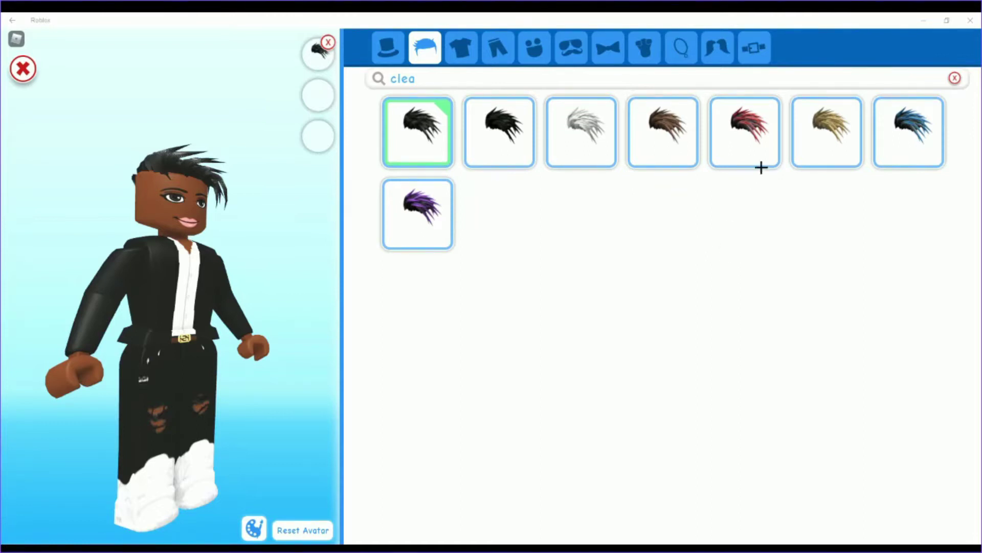
click(583, 276)
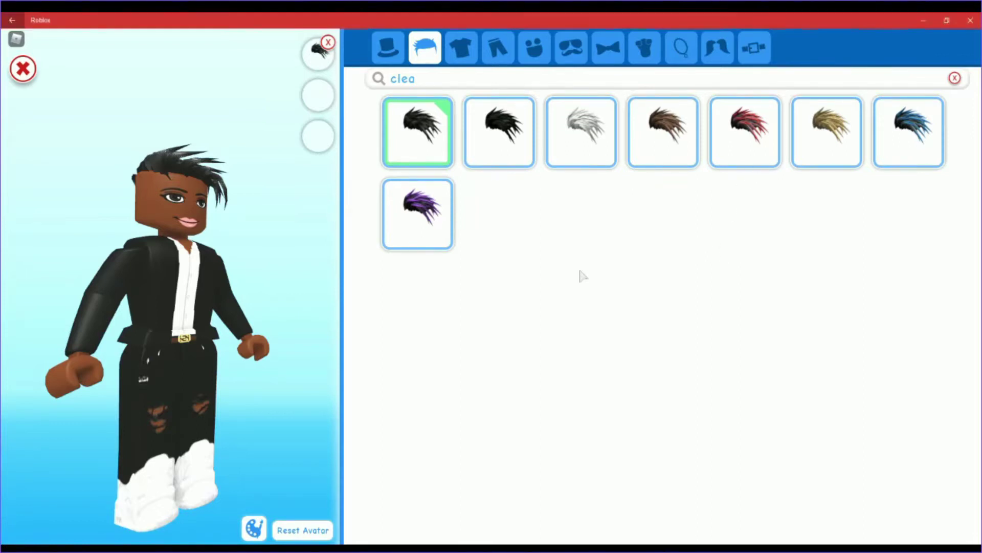
Step: Search the faces for "big" and give the avatar the sad face with worried eyebrows
click(534, 47)
click(956, 79)
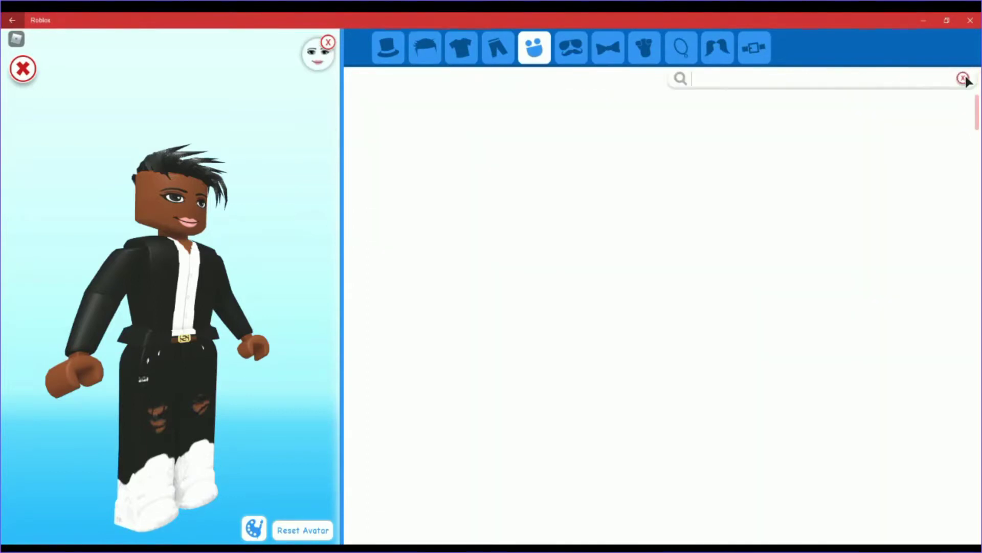
text(bigs)
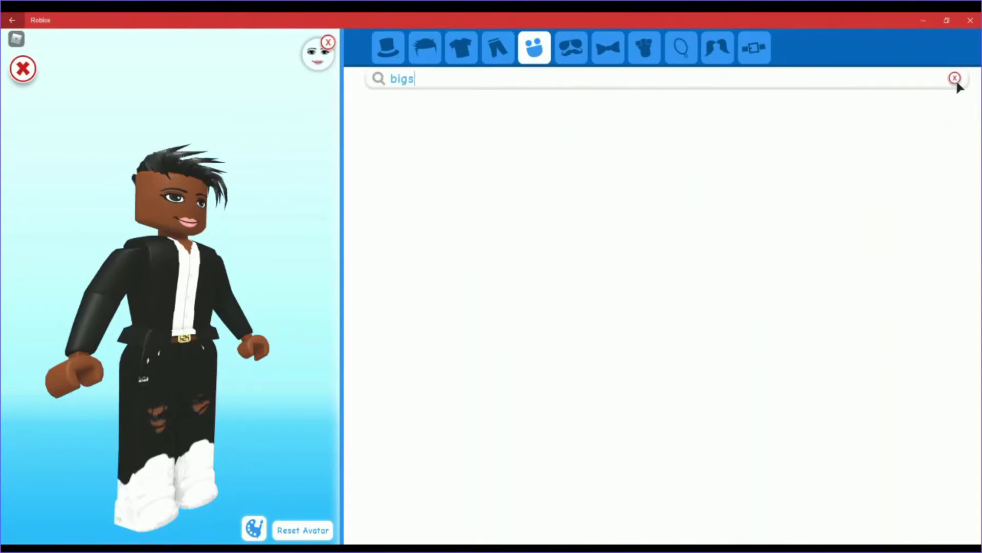
key(BackSpace)
click(647, 130)
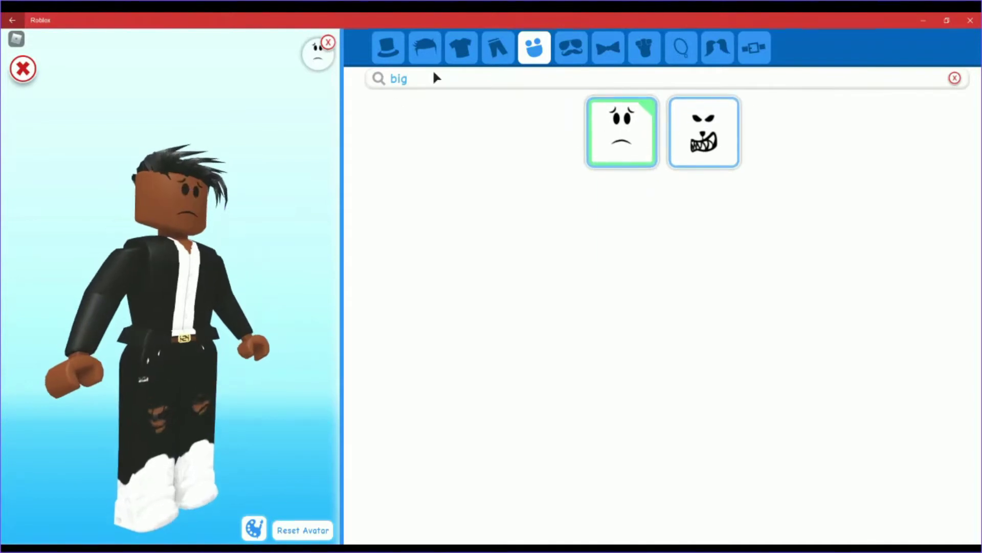
Step: Search the face accessories for "glasses" and put on the thick black-framed glasses
click(572, 48)
click(960, 78)
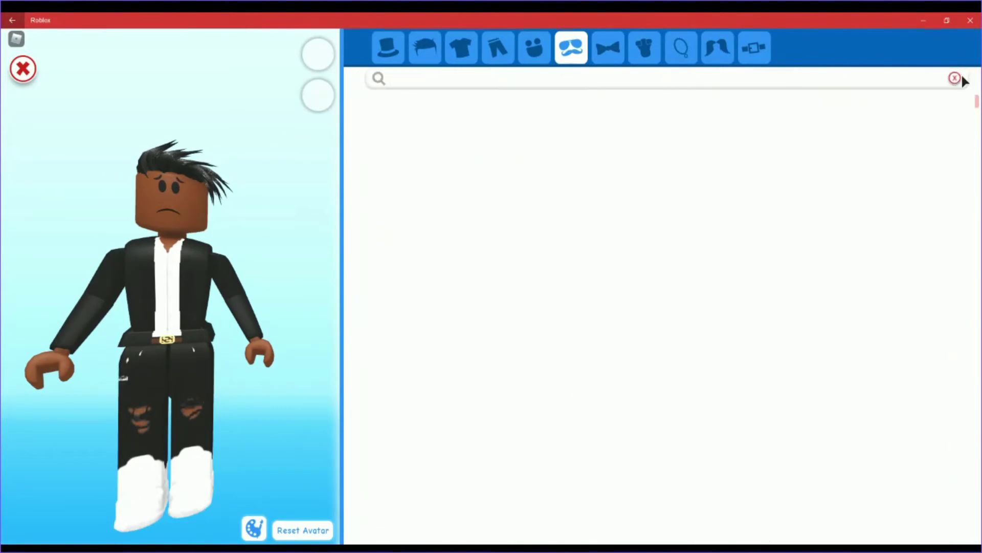
text(glass)
key(BackSpace)
key(BackSpace)
key(BackSpace)
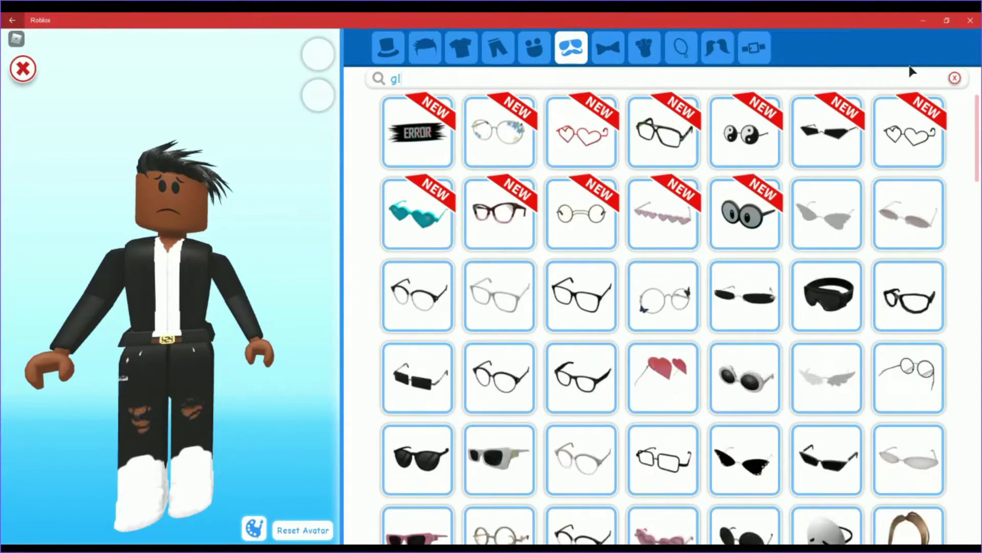
key(BackSpace)
key(BackSpace)
text(ga)
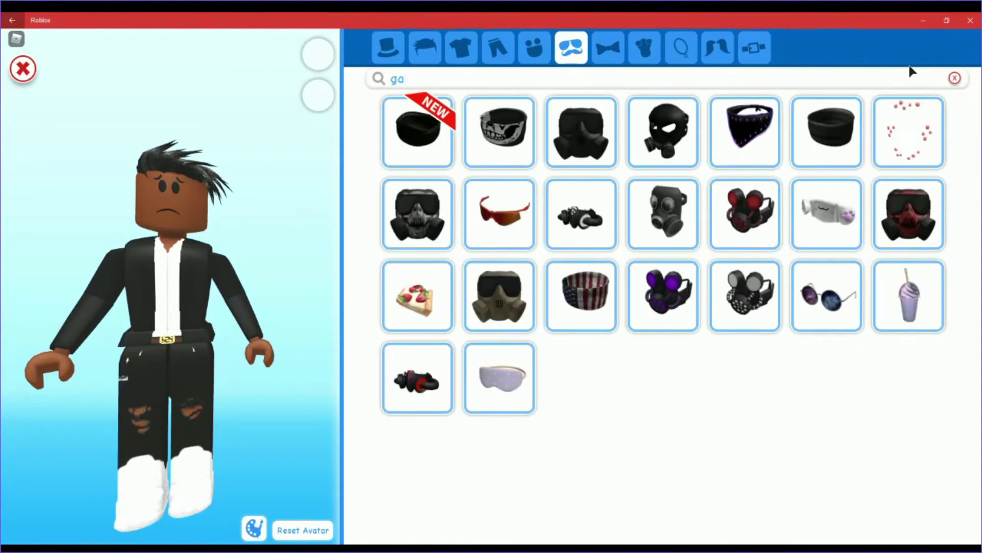
key(BackSpace)
text(lasses)
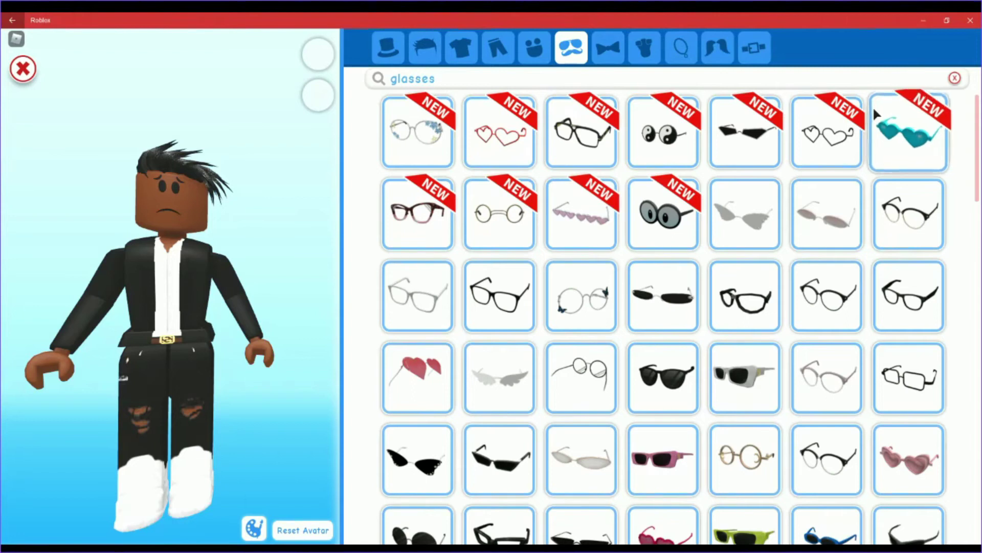
click(719, 282)
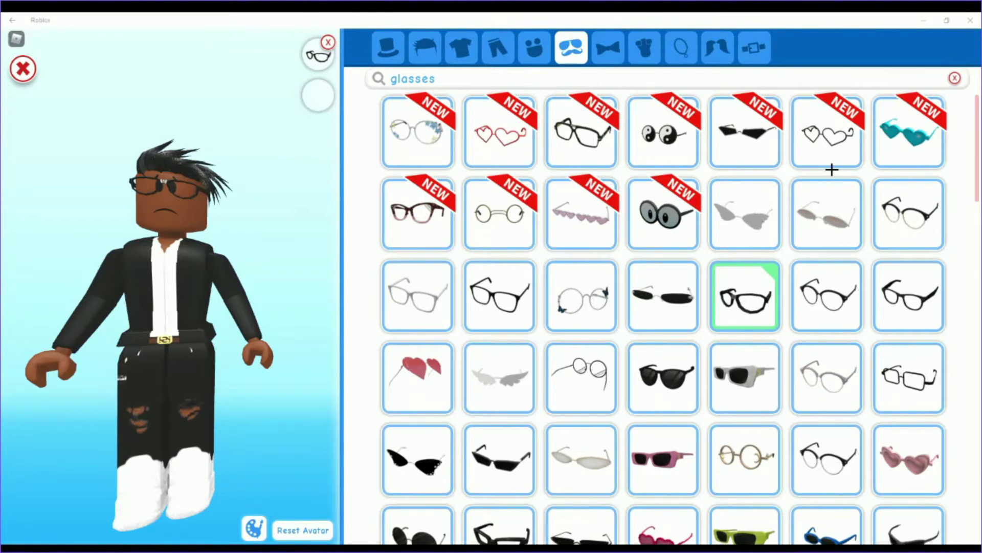
Step: Try on the black top with striped sleeves, remove it, and try the plaid open shirt over a black crop top
click(955, 79)
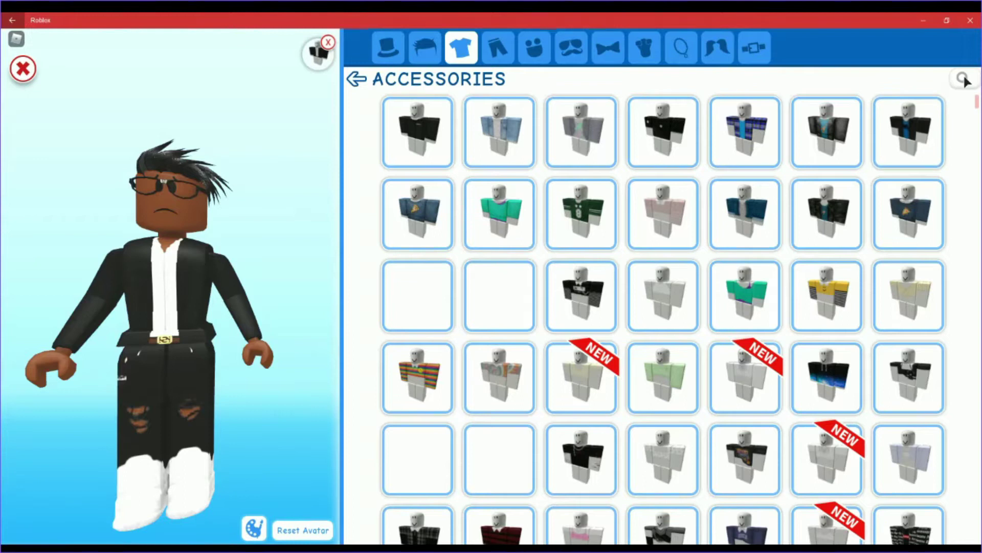
scroll(671, 275, down, 2)
click(595, 215)
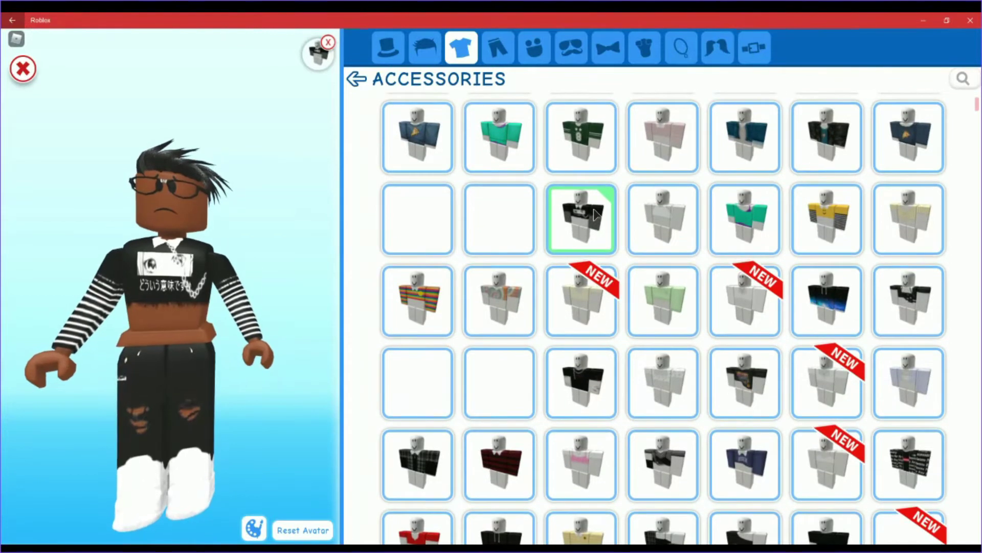
click(596, 215)
scroll(596, 216, down, 3)
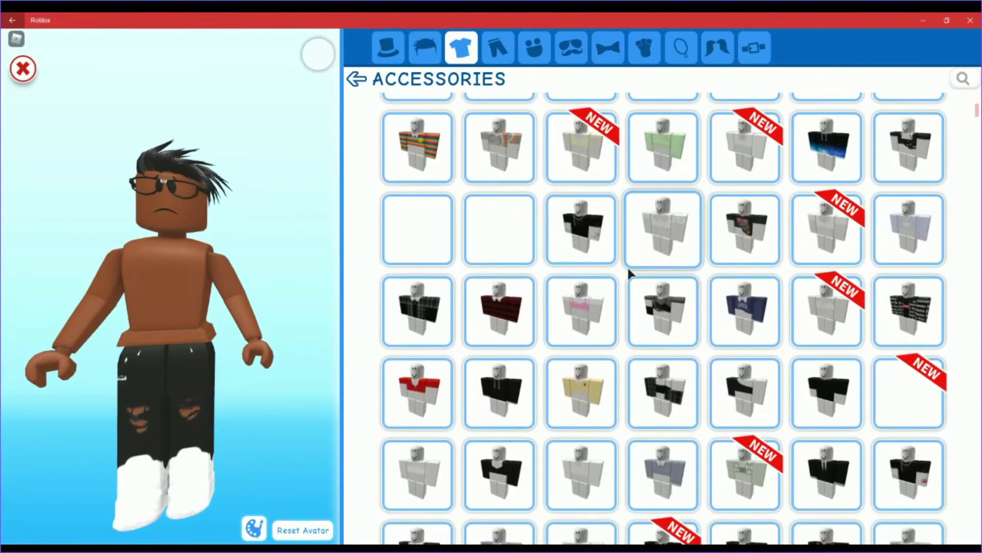
click(662, 385)
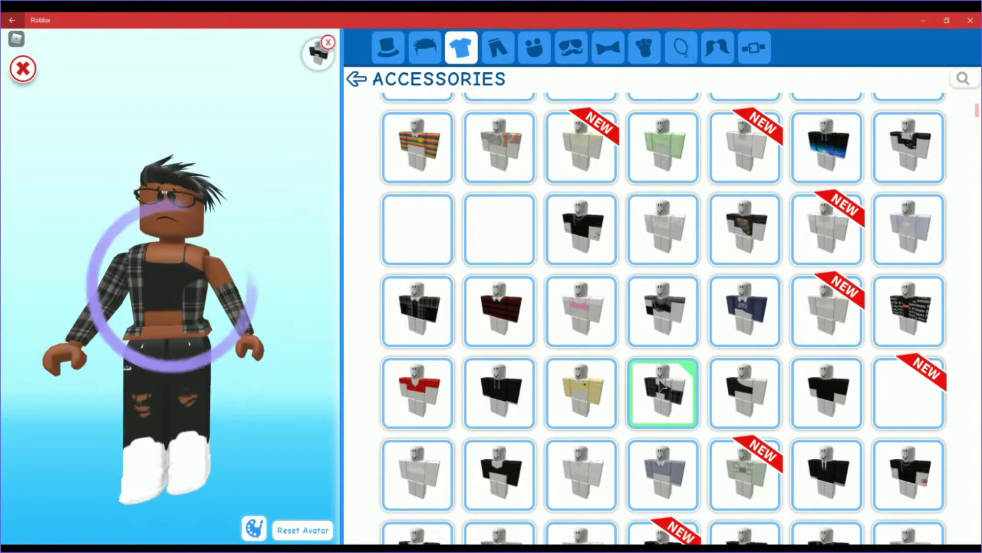
Step: Browse further shirts, try the black plaid collared one, and change to the black collared "cute" crop top with fishnet sleeves
scroll(664, 379, down, 5)
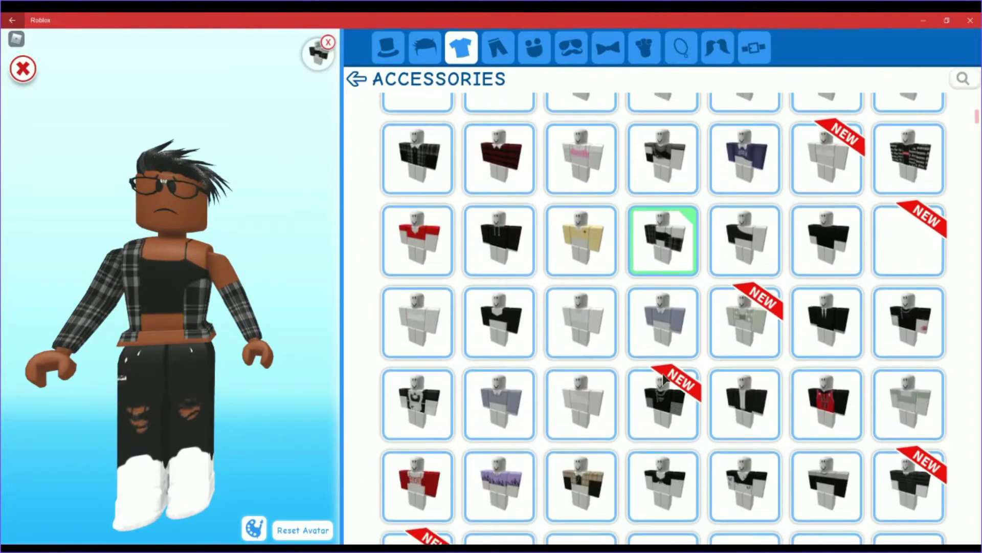
scroll(666, 353, down, 4)
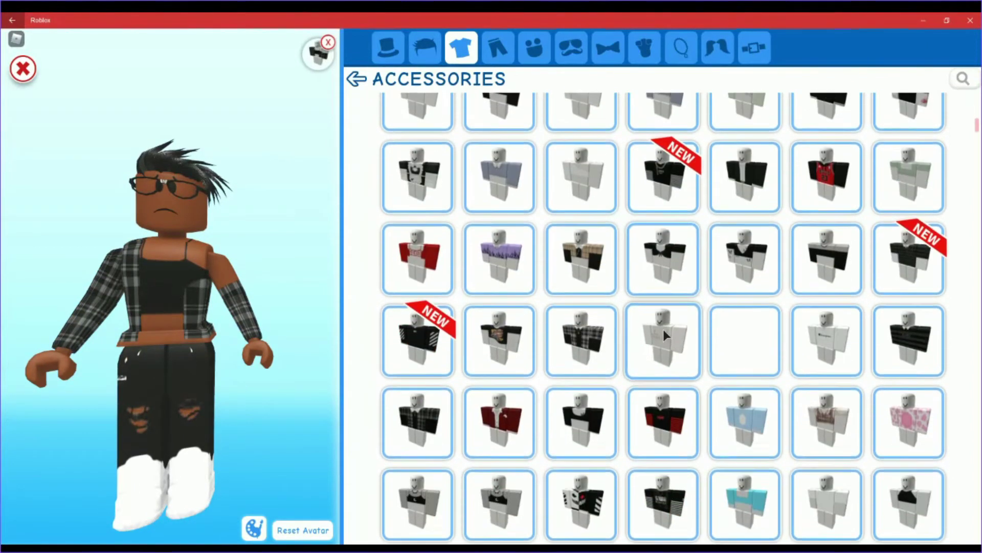
scroll(656, 338, down, 4)
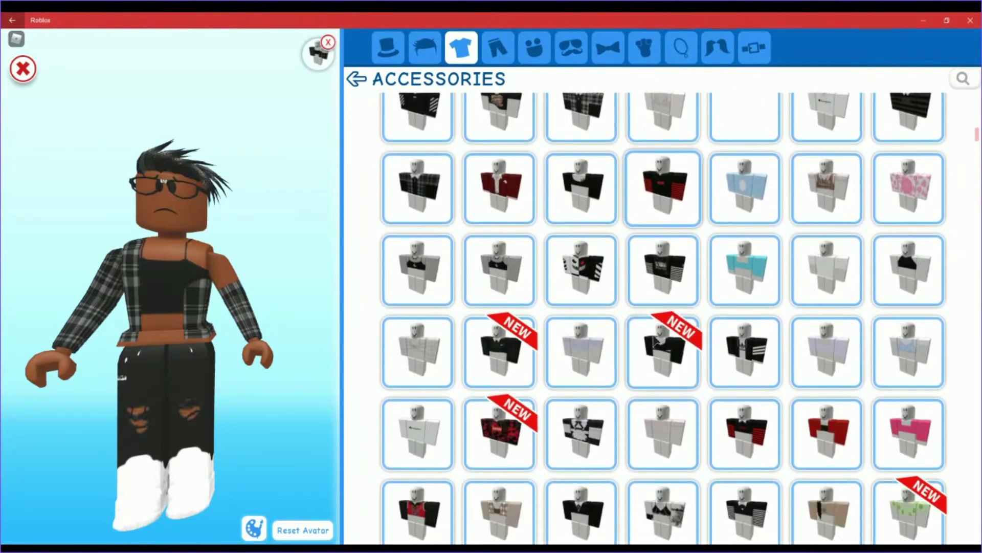
scroll(627, 323, down, 3)
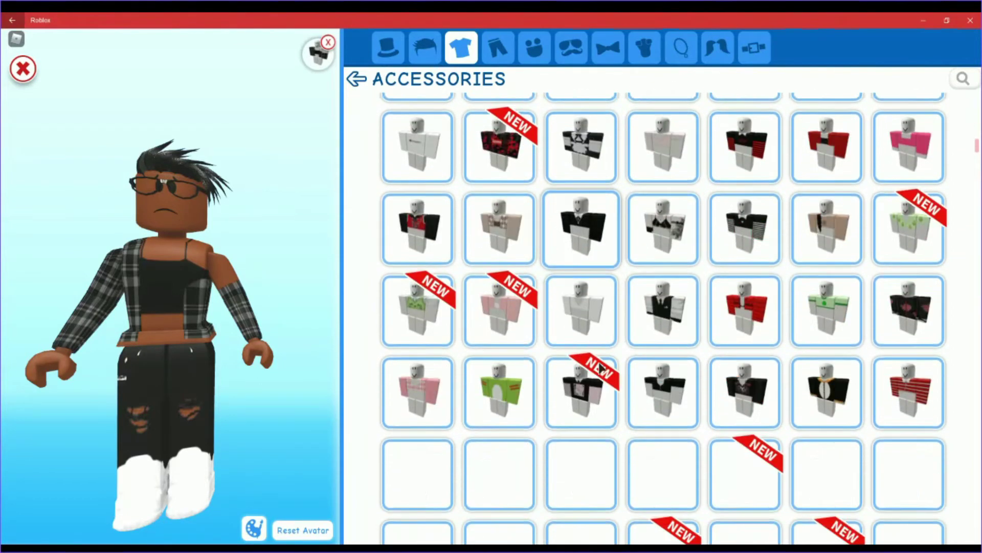
scroll(601, 366, down, 5)
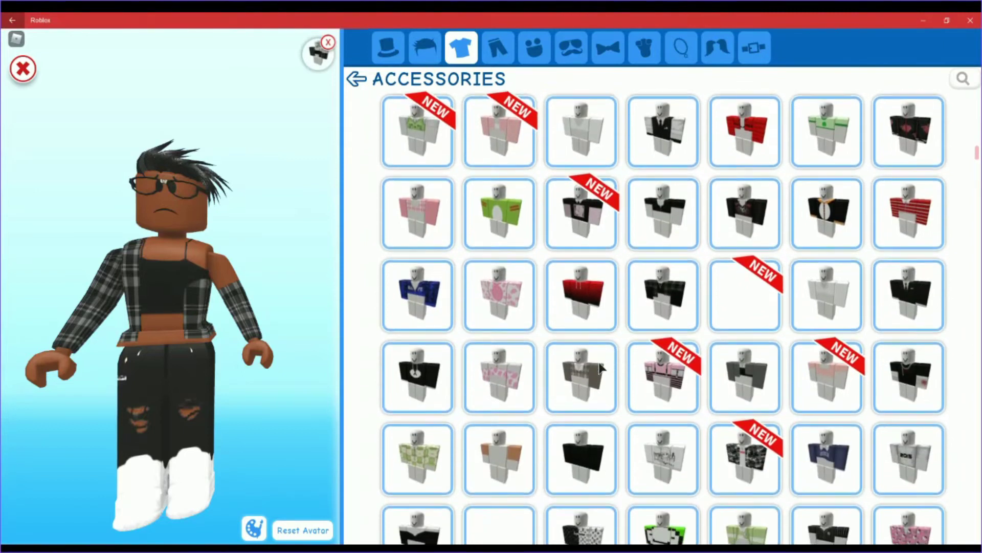
scroll(598, 360, down, 5)
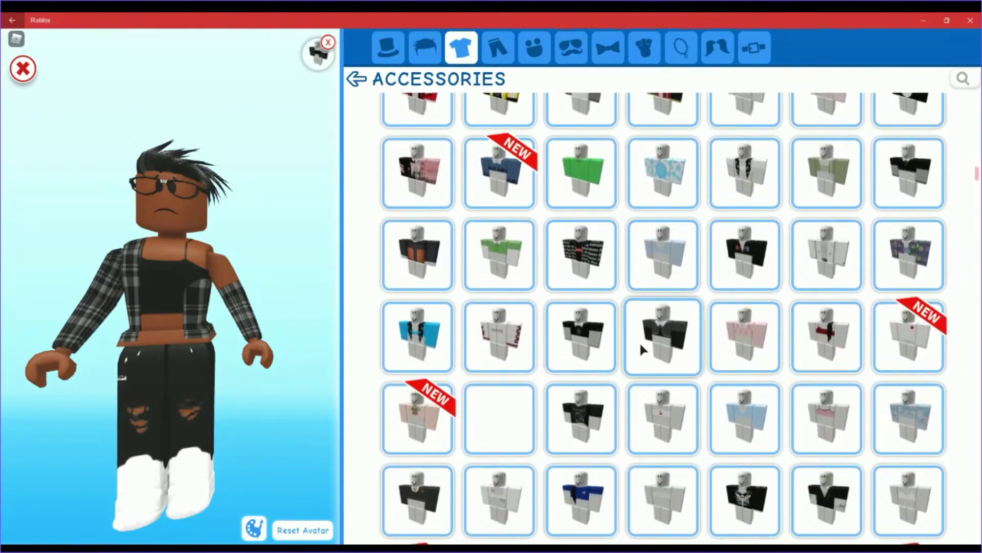
click(646, 345)
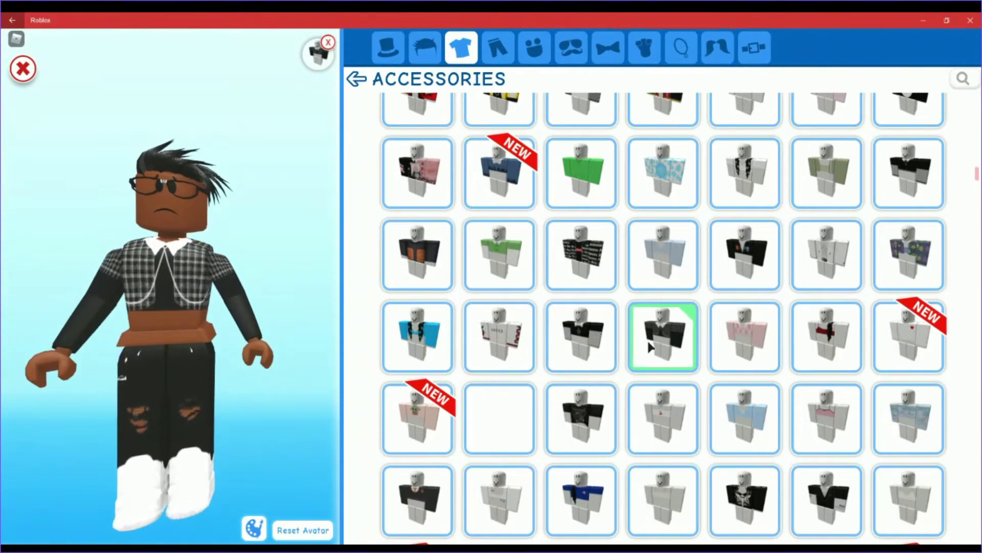
click(582, 338)
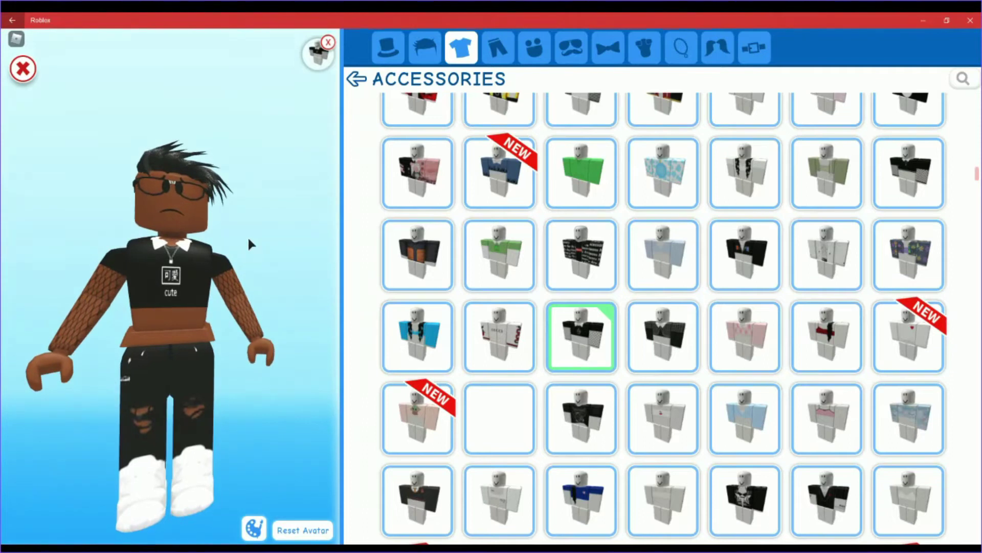
Step: Try the ripped black jeans, and change the avatar's pants to the black chained bottoms with fishnets and laced boots
click(498, 47)
click(963, 78)
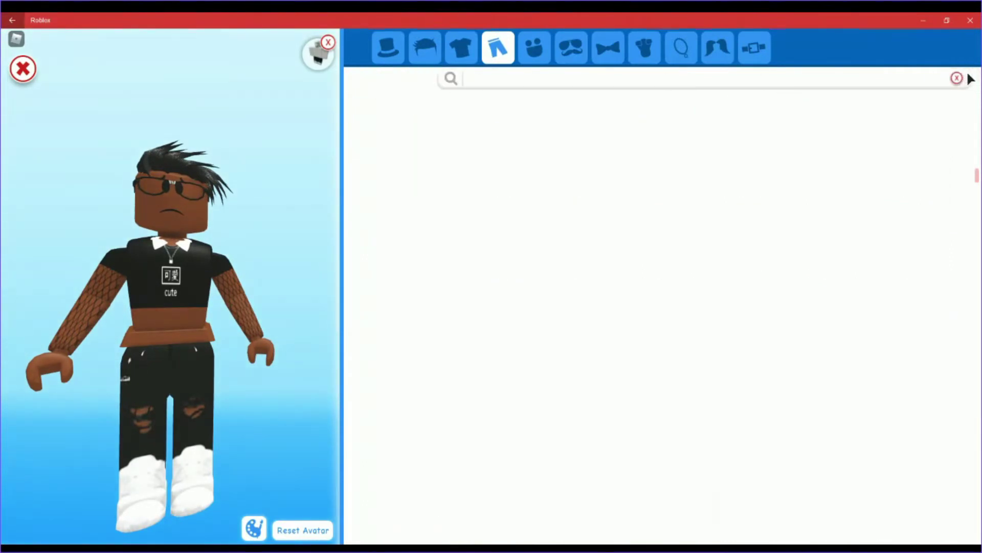
click(954, 78)
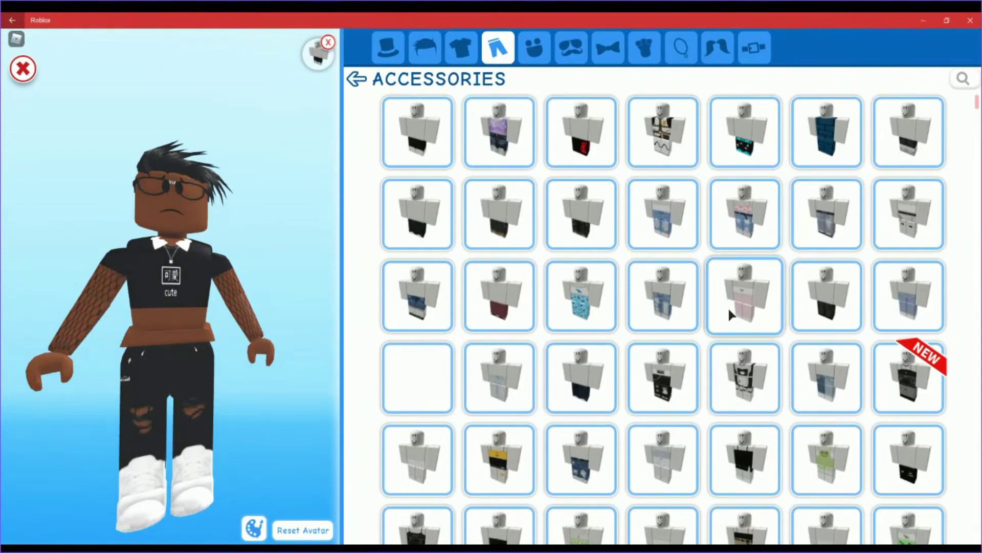
scroll(711, 334, down, 1)
click(676, 318)
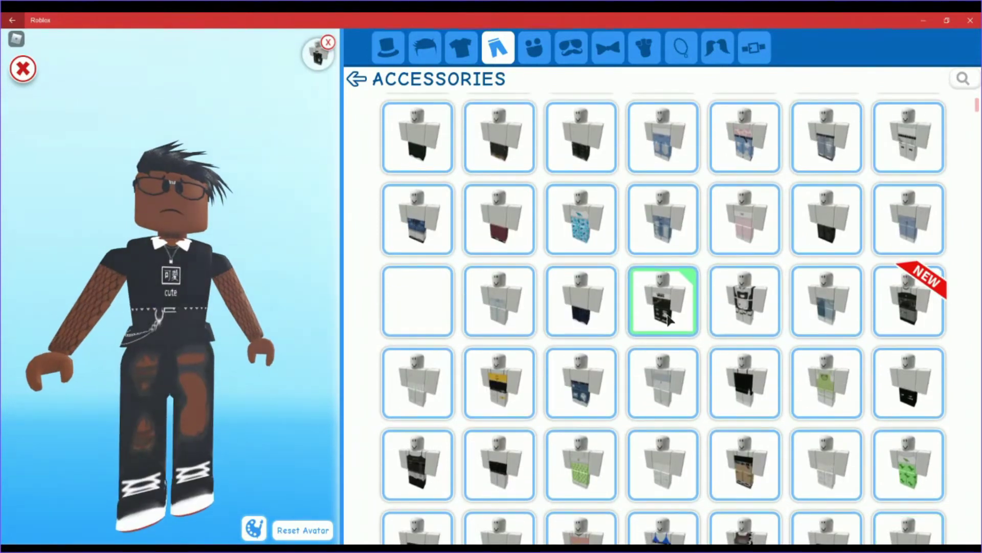
scroll(667, 320, down, 1)
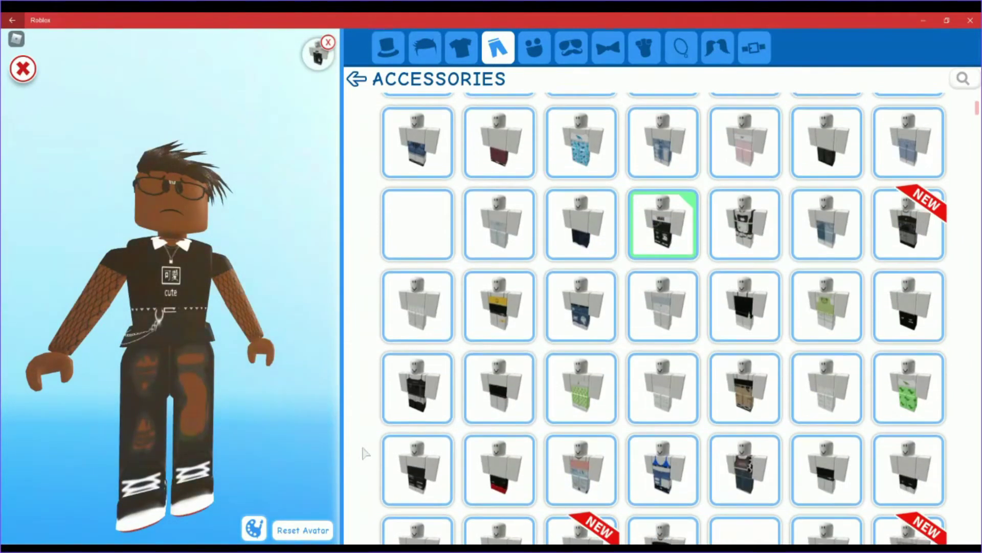
click(418, 389)
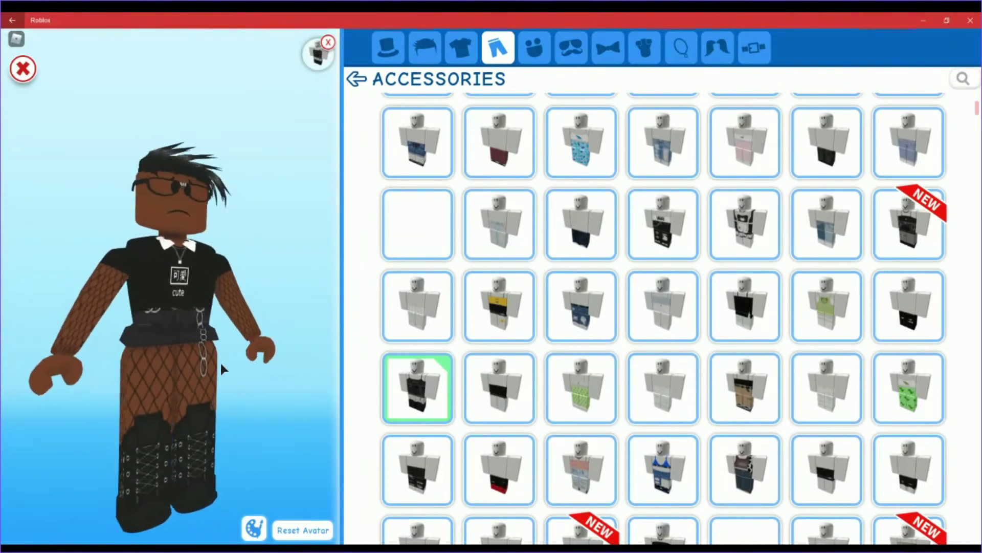
Step: Search the hair accessories for "cool" and layer the black parted short hair with the spiky hair
click(425, 46)
click(961, 78)
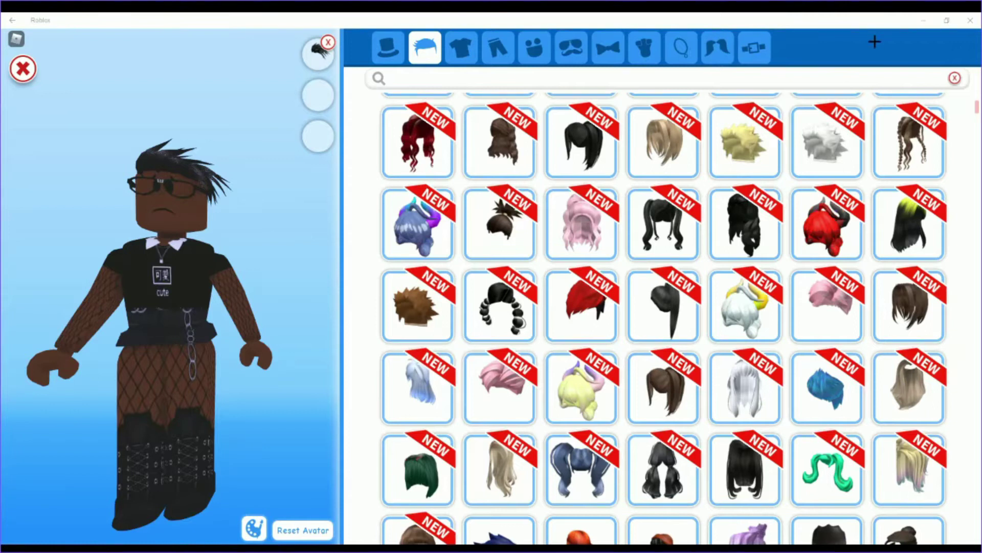
text(cool)
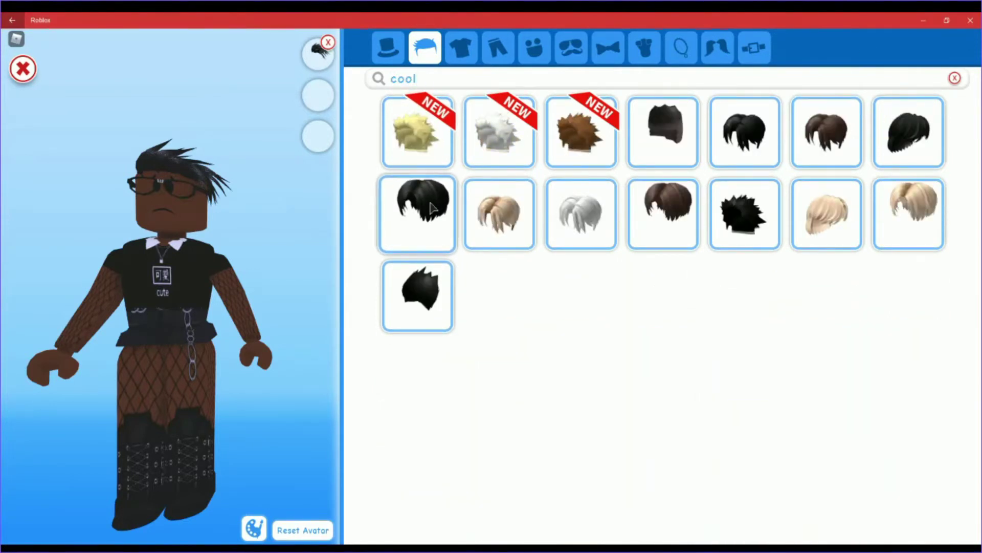
click(432, 208)
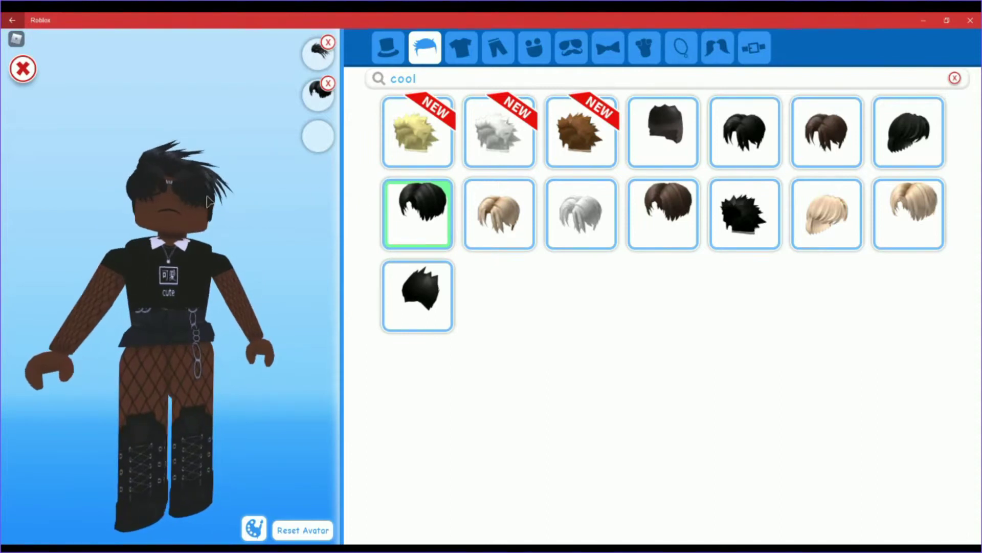
Step: Refine the hair search to "cool boy" and swap the black parted hair for the choppy black short hair
click(429, 78)
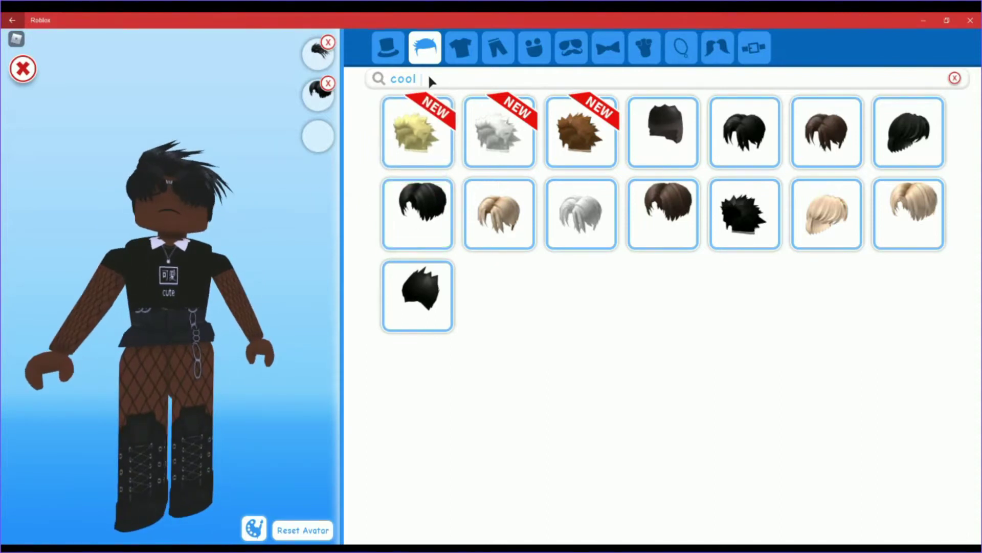
text(boy)
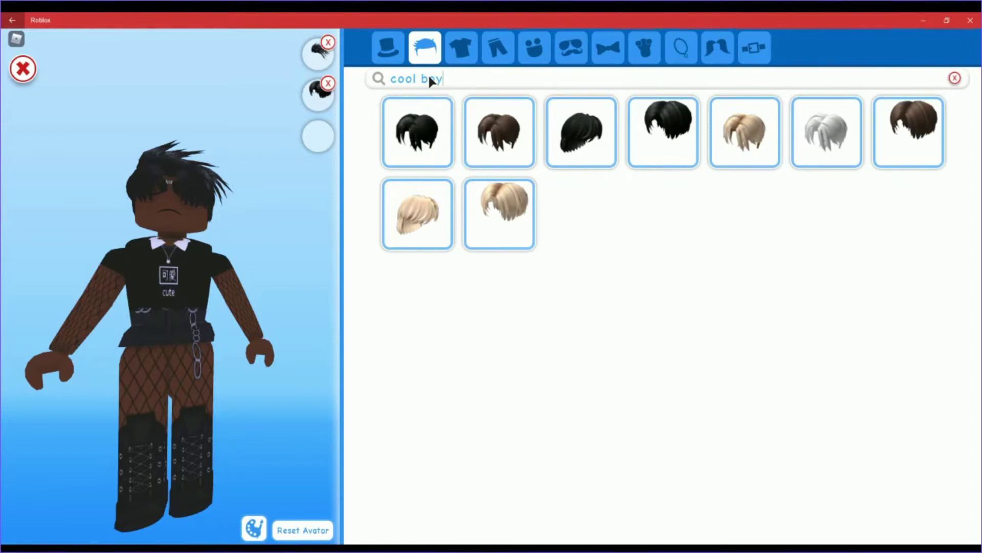
click(423, 132)
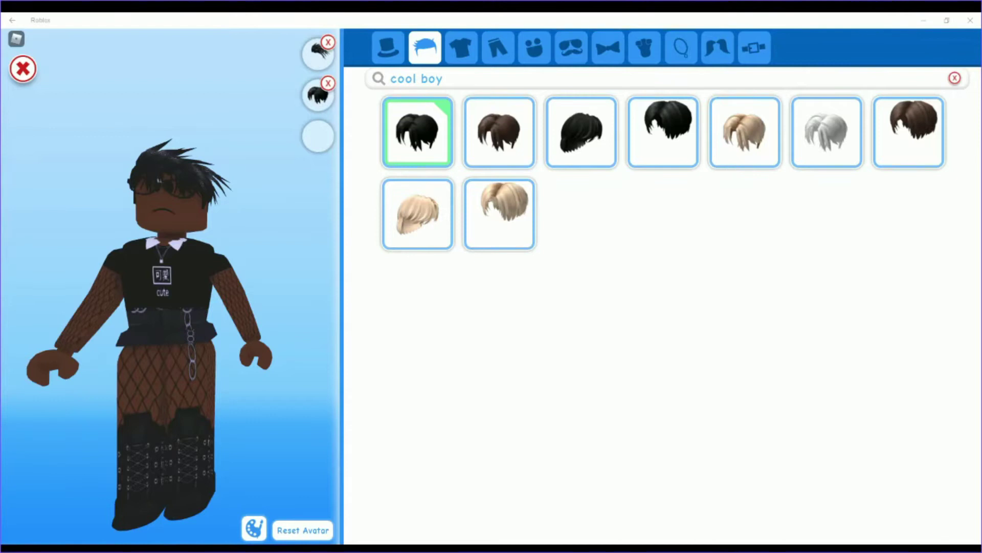
click(560, 114)
click(568, 123)
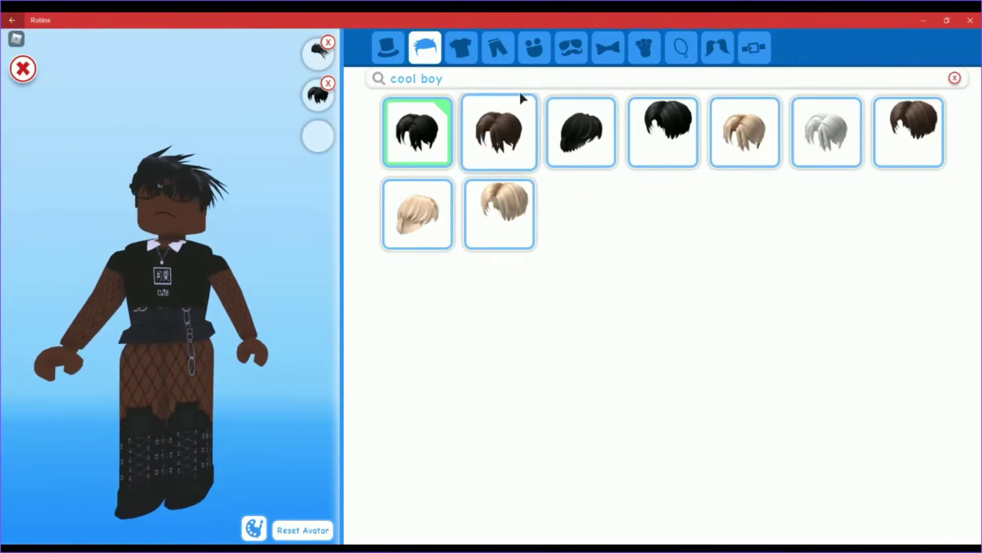
Step: Search the hair for "rob", add the flat black short hair as another layer, and leave the avatar editor
drag(444, 78, 369, 81)
text(rob)
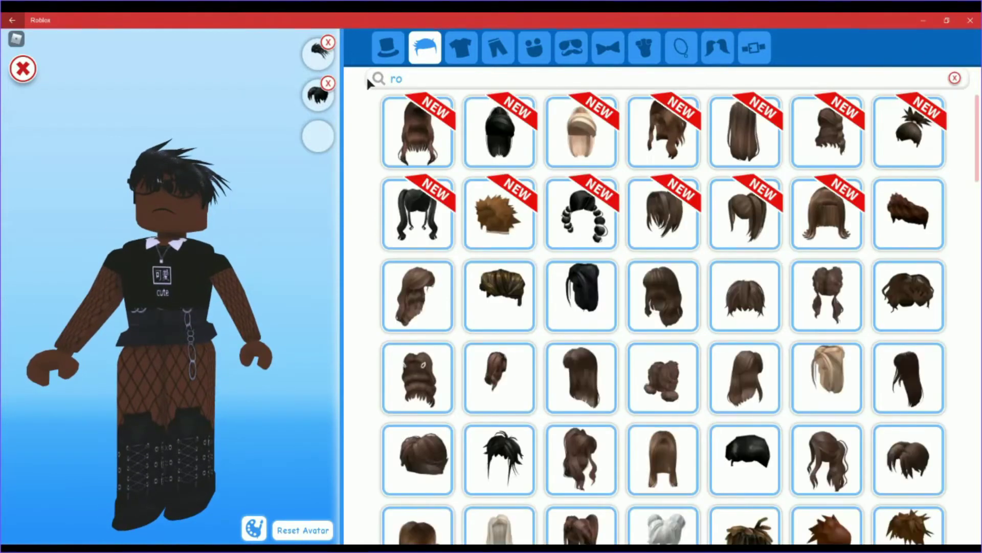
click(664, 132)
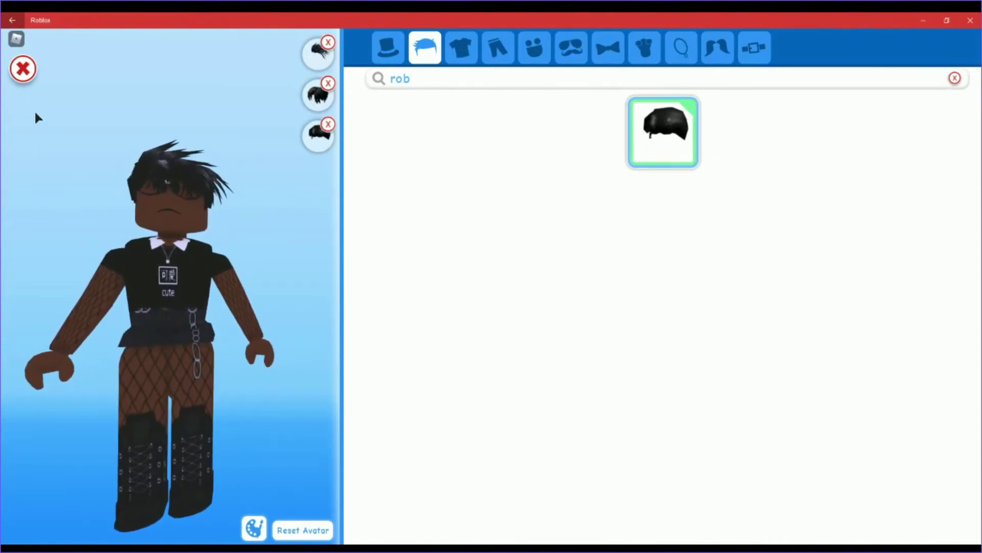
click(23, 69)
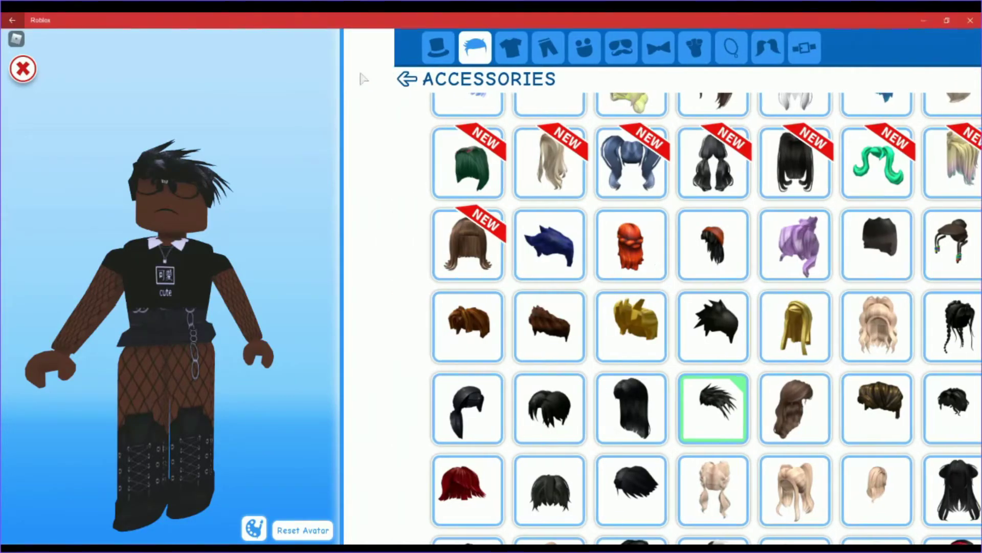
Step: Return to the hair accessories and layer the black upswept spiky hair on the avatar
click(356, 78)
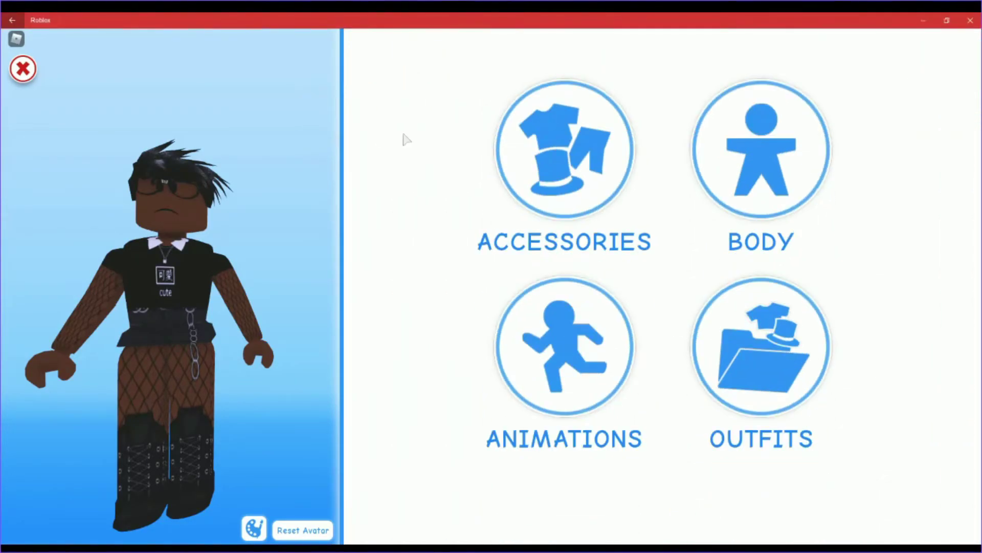
click(559, 164)
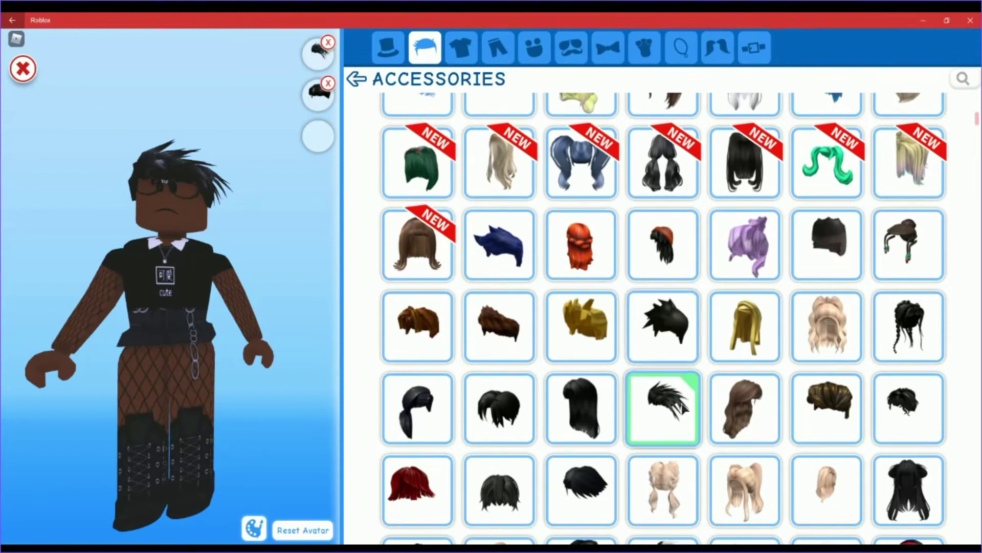
click(649, 325)
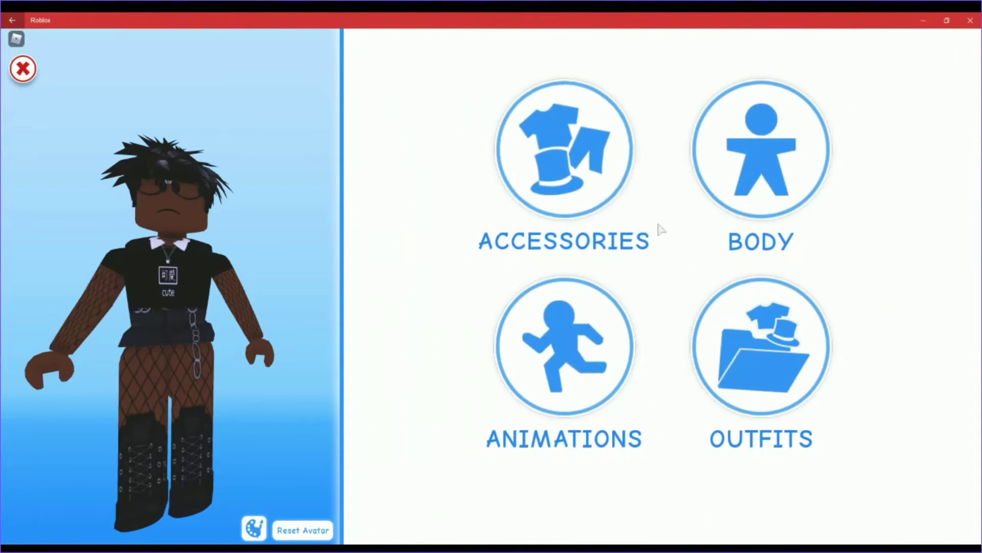
Step: Replace the avatar's right leg with the thin, short pointed leg piece
click(731, 194)
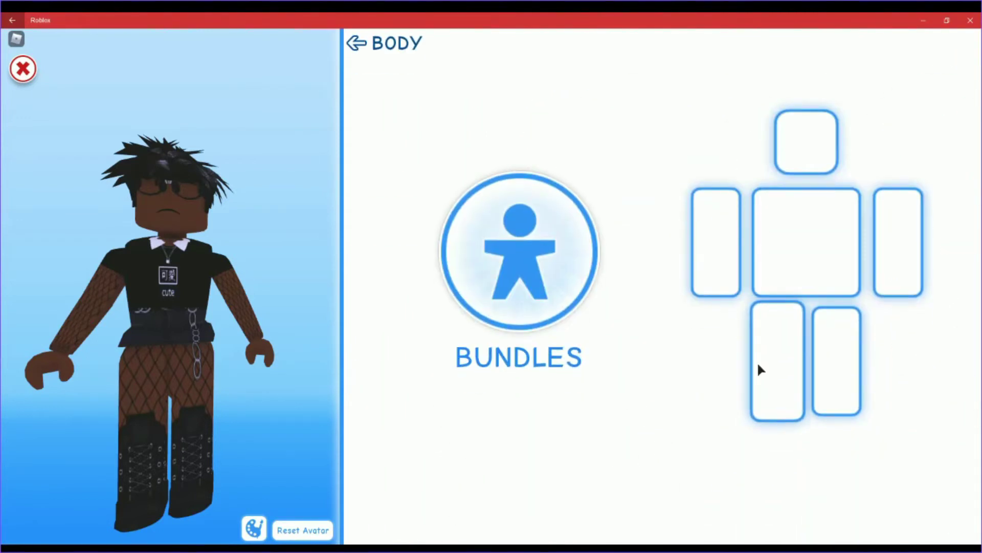
click(759, 368)
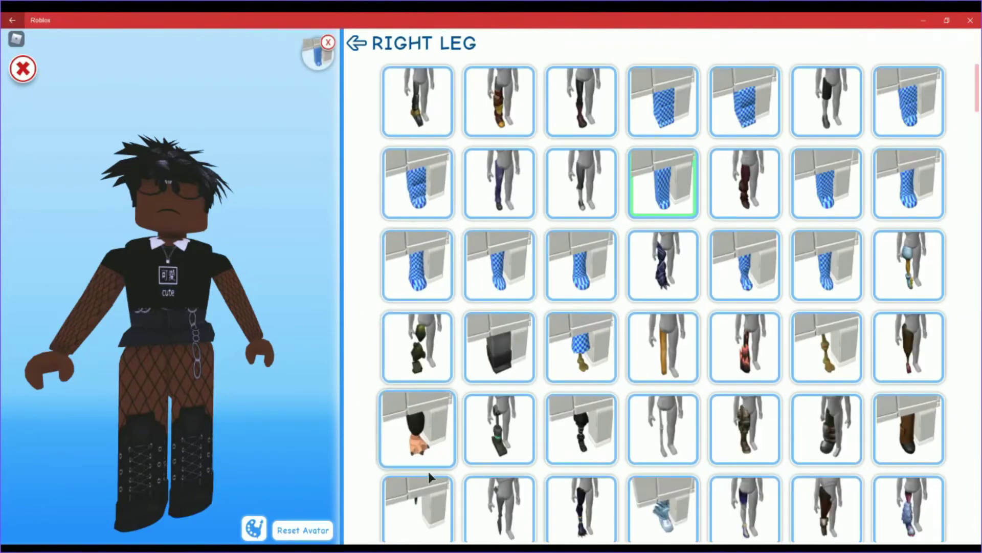
click(426, 502)
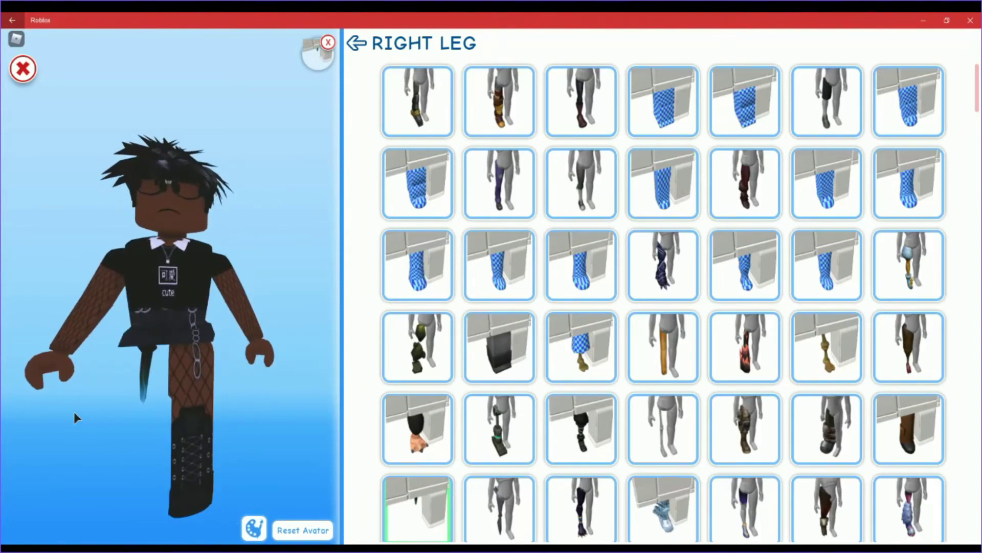
click(357, 43)
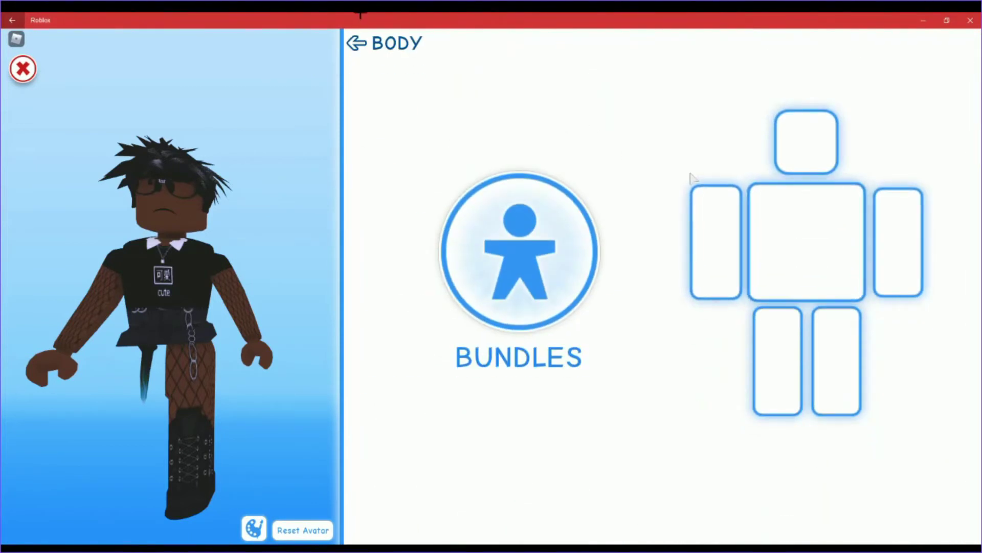
click(353, 47)
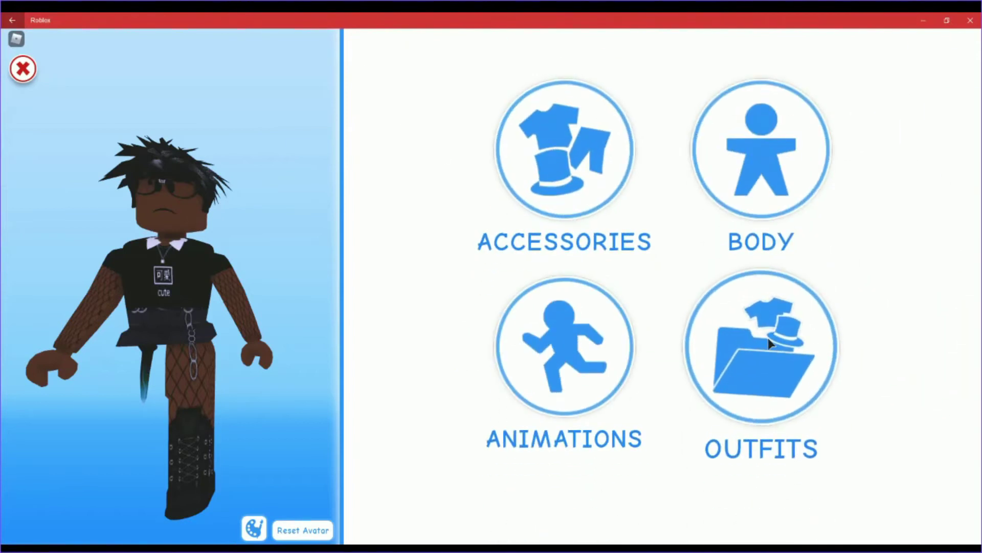
Step: Set the run animation to the forward-leaning glide and the idle animation to the floating pose with arms held out
click(551, 346)
click(814, 137)
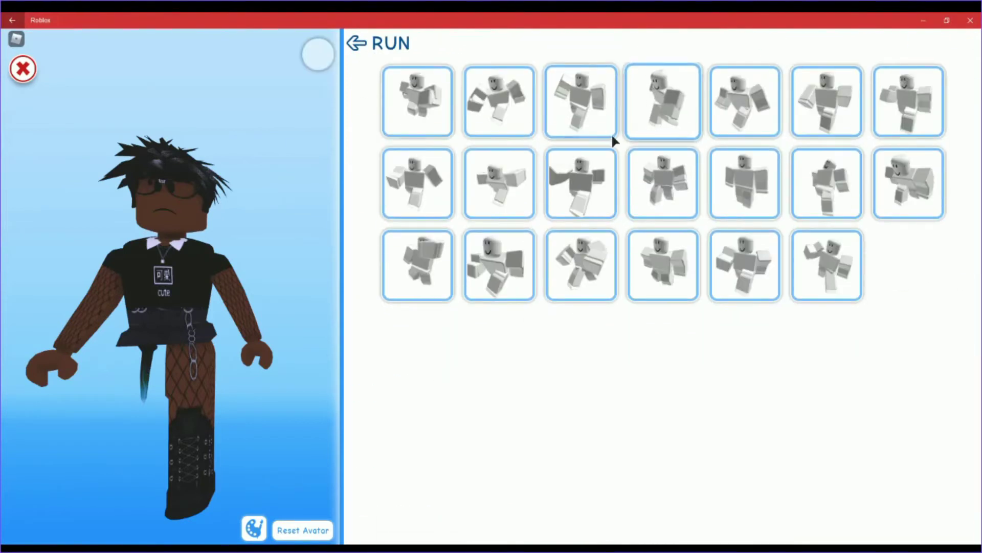
click(500, 205)
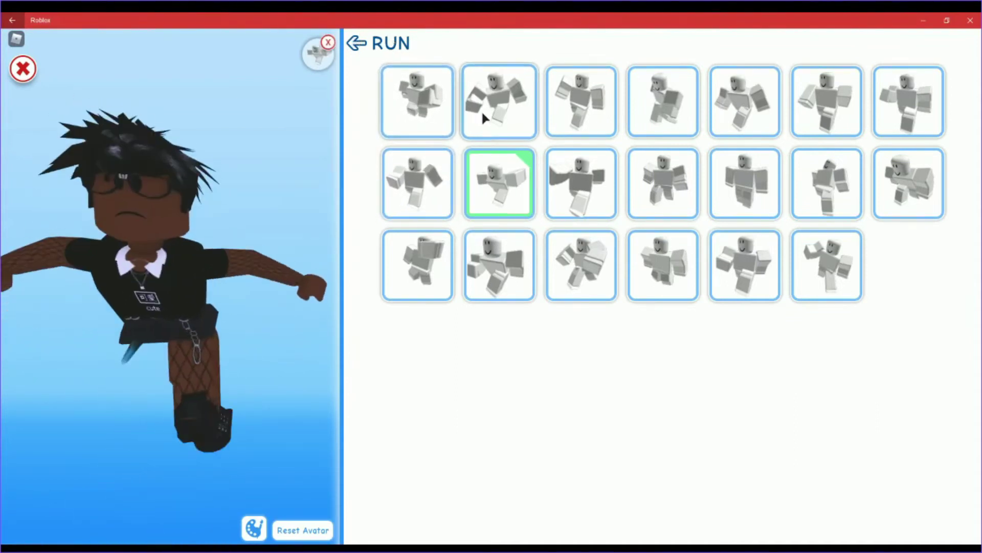
click(355, 44)
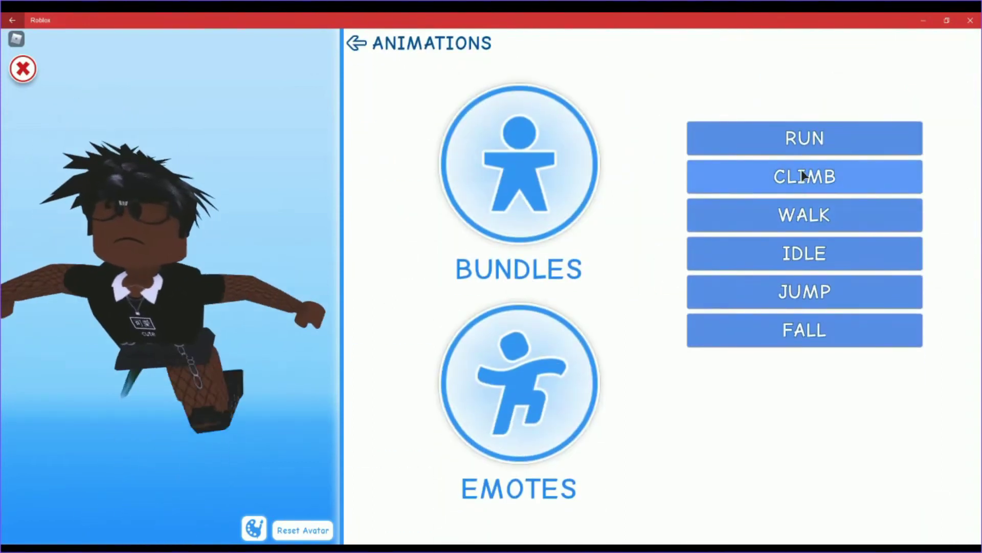
click(818, 250)
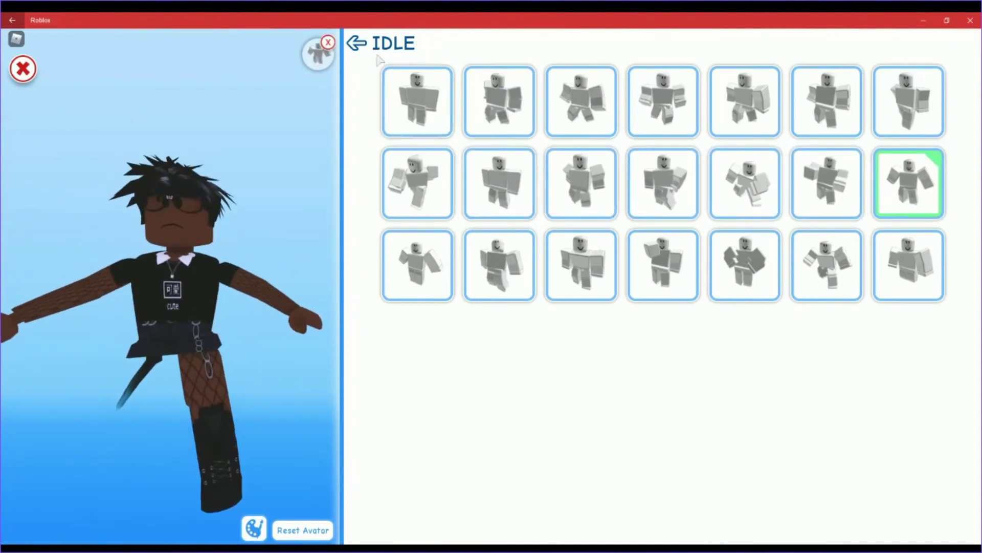
click(357, 44)
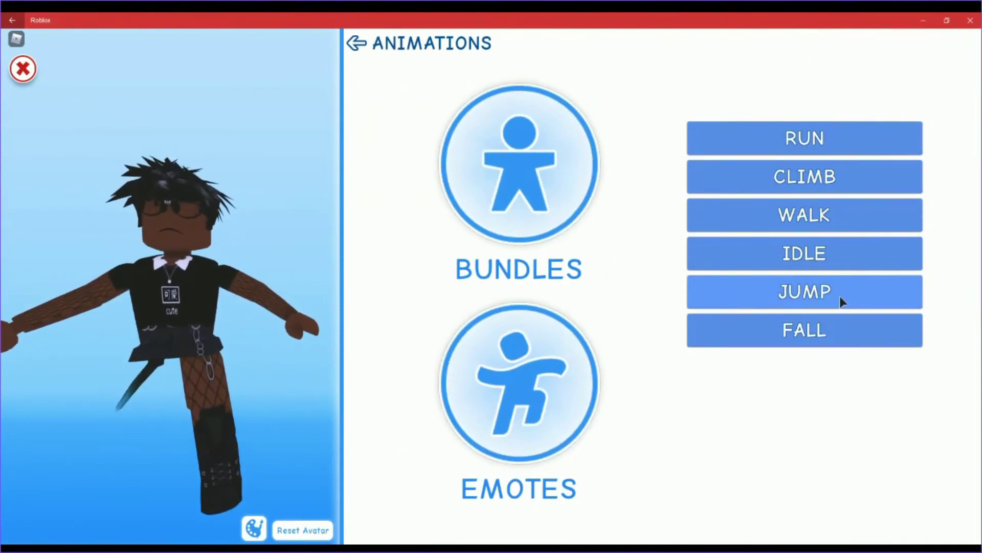
Step: Set the jump and fall animations to the poses with outstretched arms, and leave the avatar editor
click(841, 301)
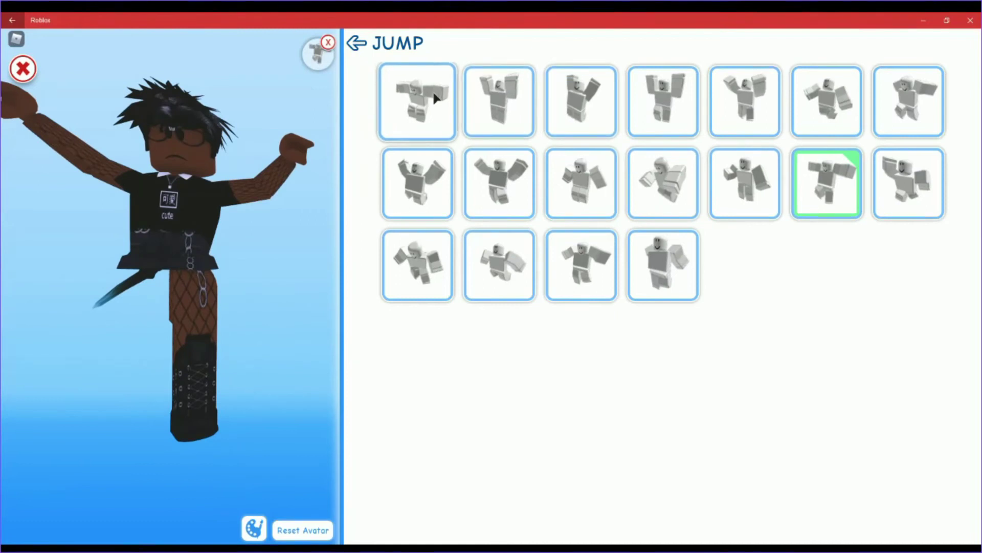
click(357, 44)
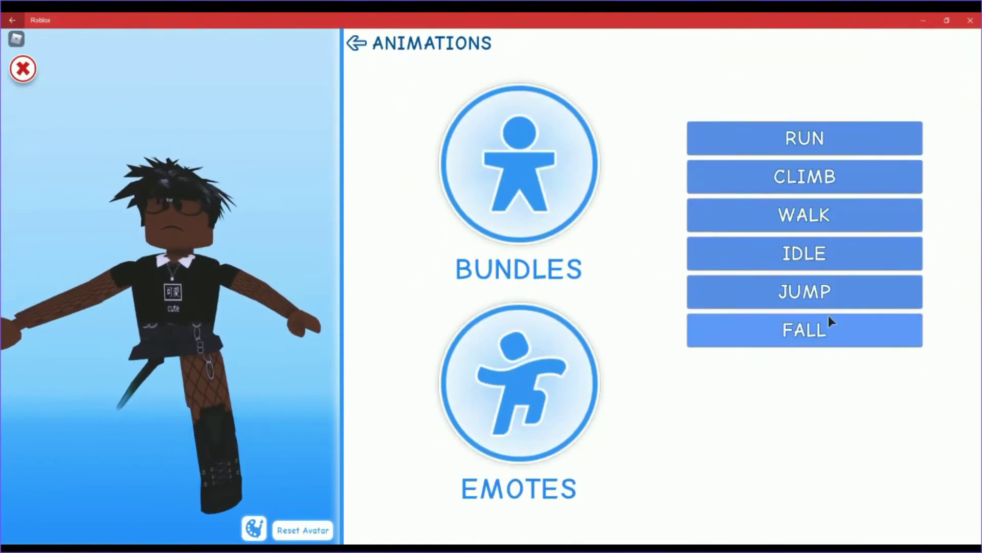
click(829, 317)
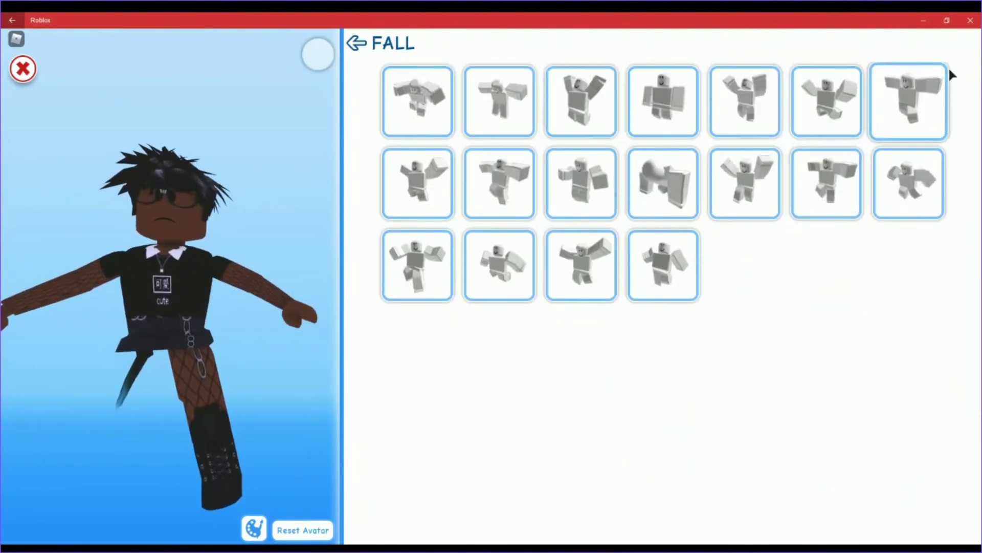
click(947, 74)
click(356, 44)
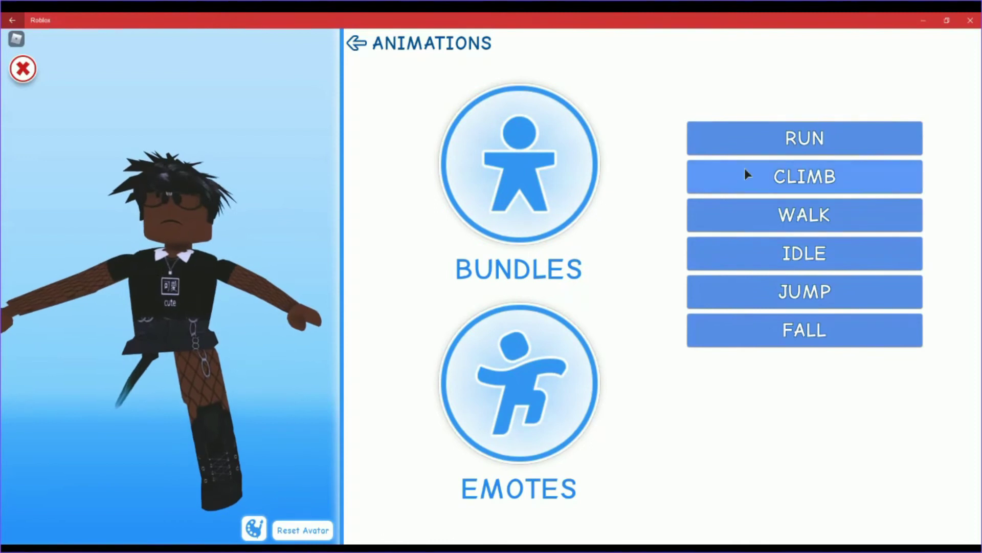
click(355, 44)
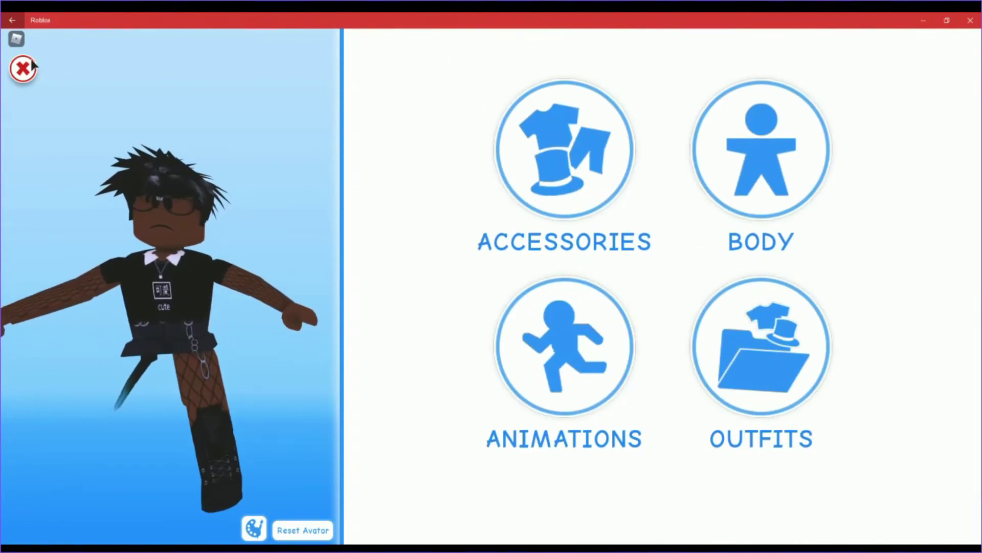
click(30, 65)
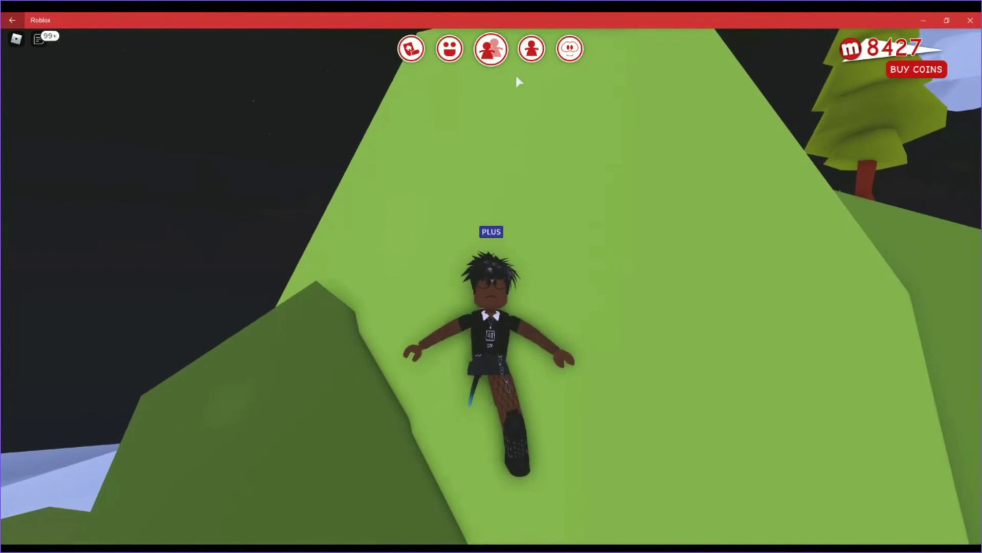
Step: Reopen the avatar editor and change the sad face to the slanted-eyed evil face with the jagged stitched grin
click(532, 48)
click(583, 273)
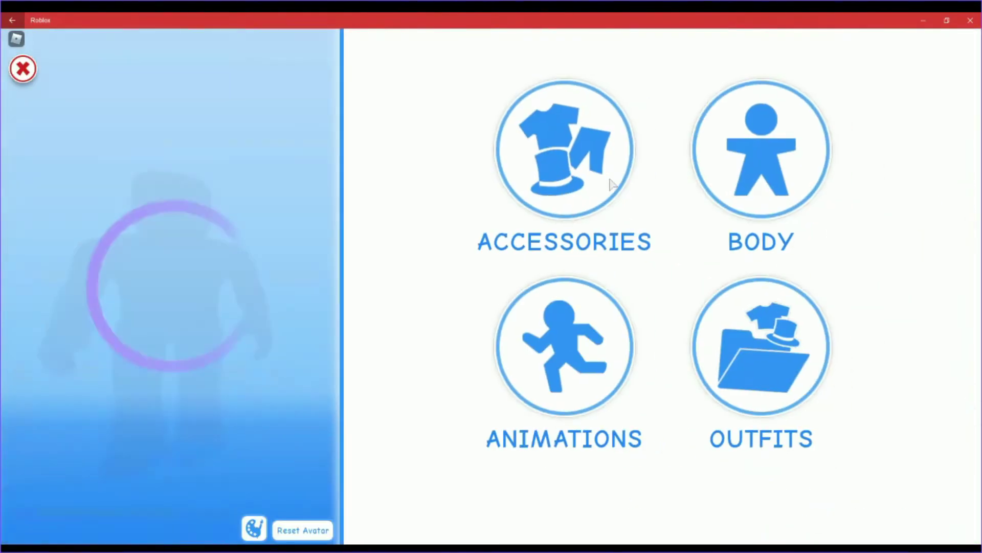
click(576, 158)
click(534, 49)
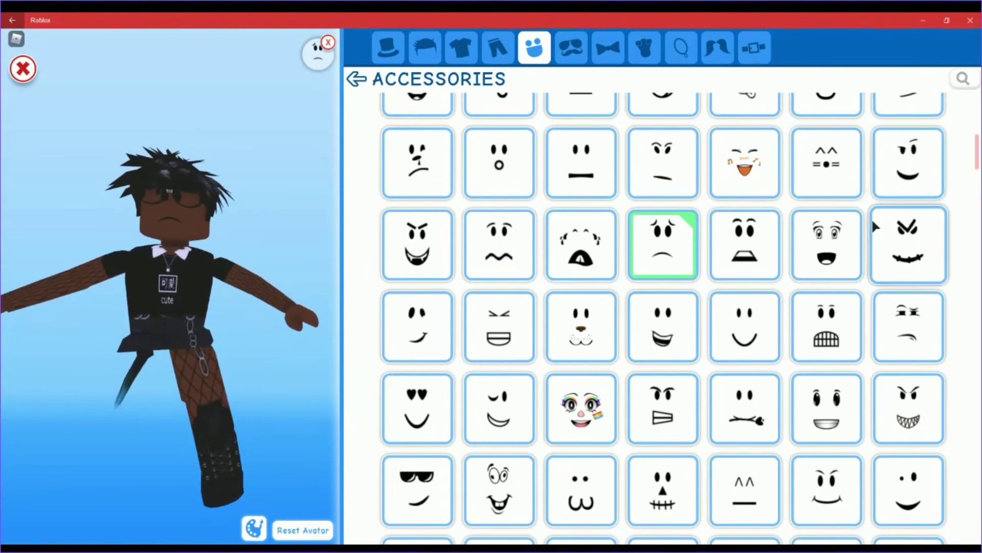
click(896, 246)
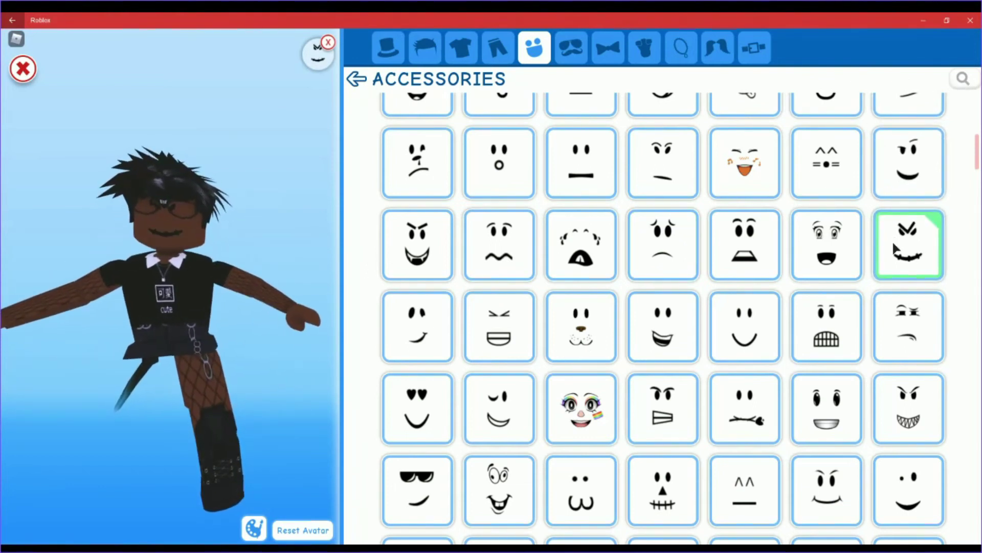
click(22, 68)
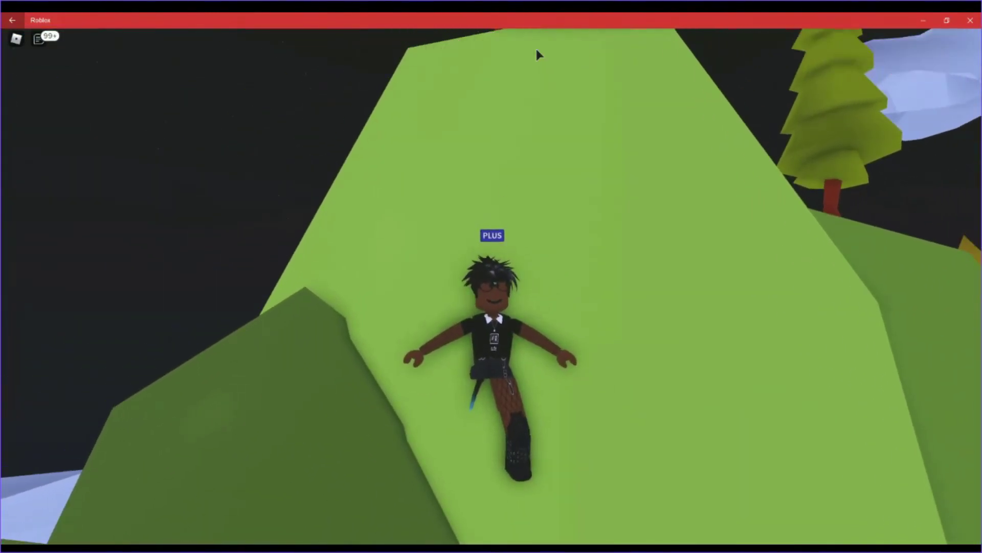
Step: Save the avatar's current look as a new outfit named "Girl Slender"
click(532, 49)
click(583, 272)
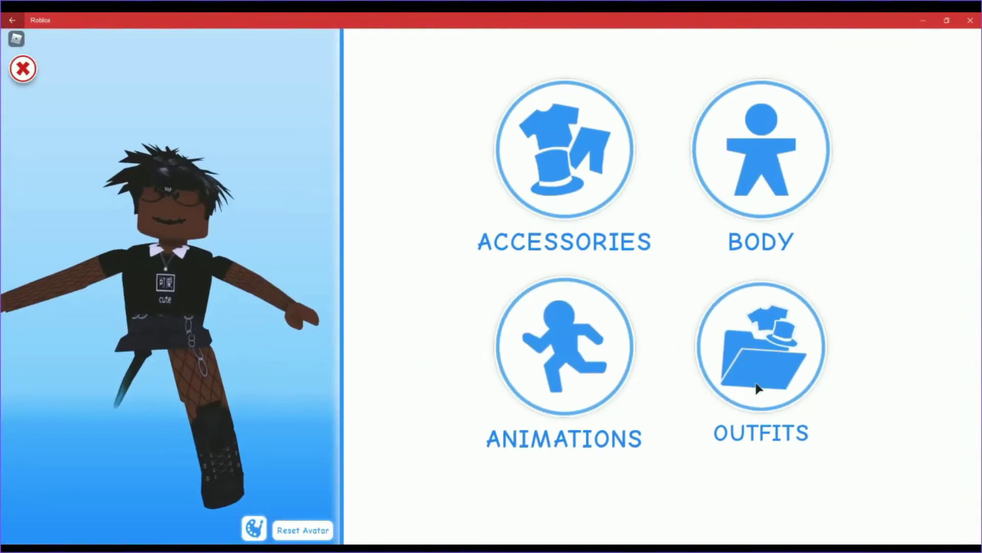
click(757, 391)
click(417, 113)
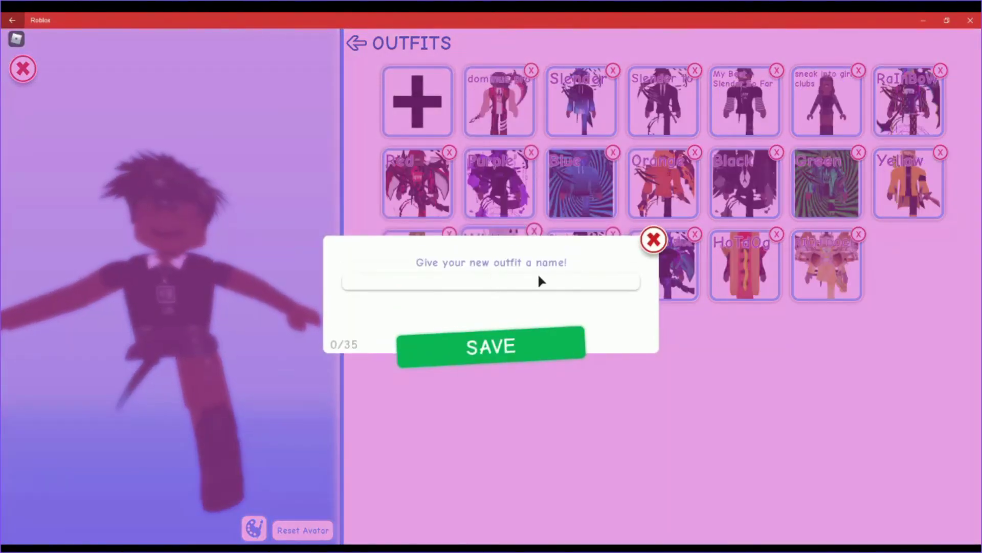
text(Girl )
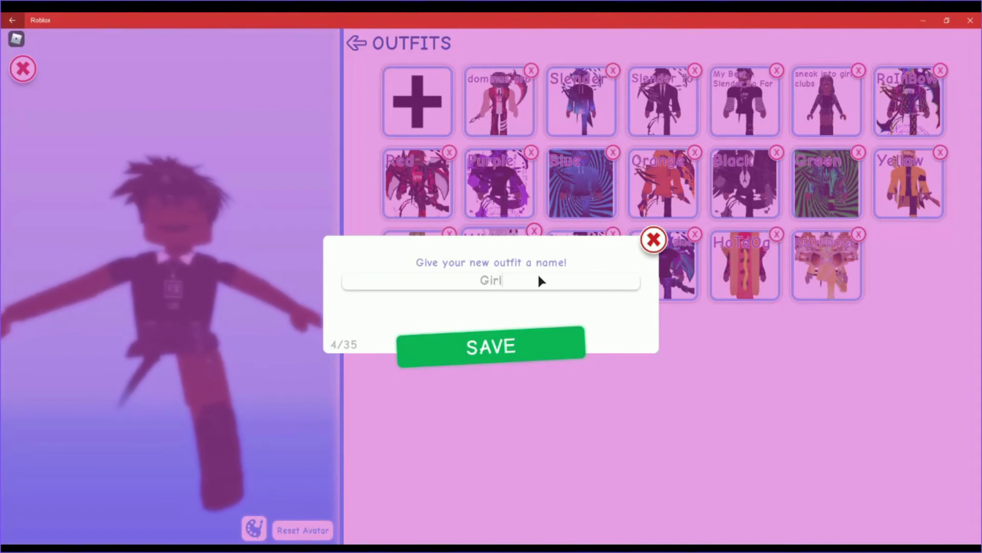
text(Slend)
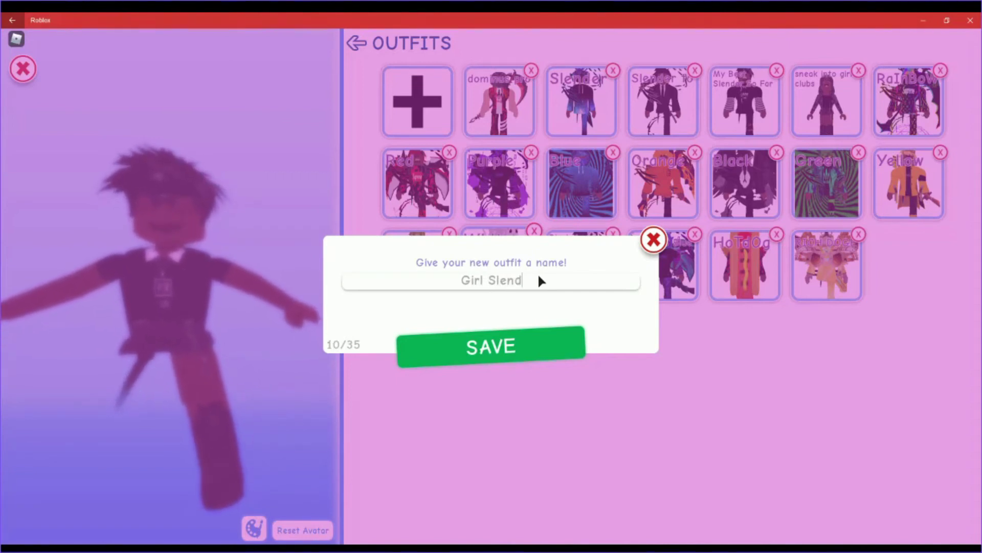
text(er)
click(526, 346)
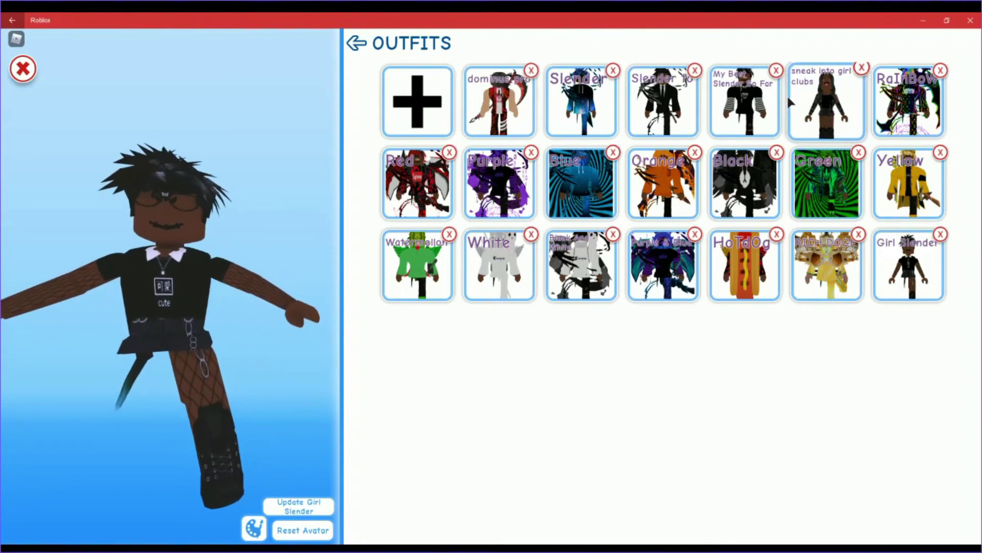
Step: Put on the saved outfit "My Best Slender So Far", and switch the avatar to the "HoTdOg" outfit
click(748, 102)
click(435, 345)
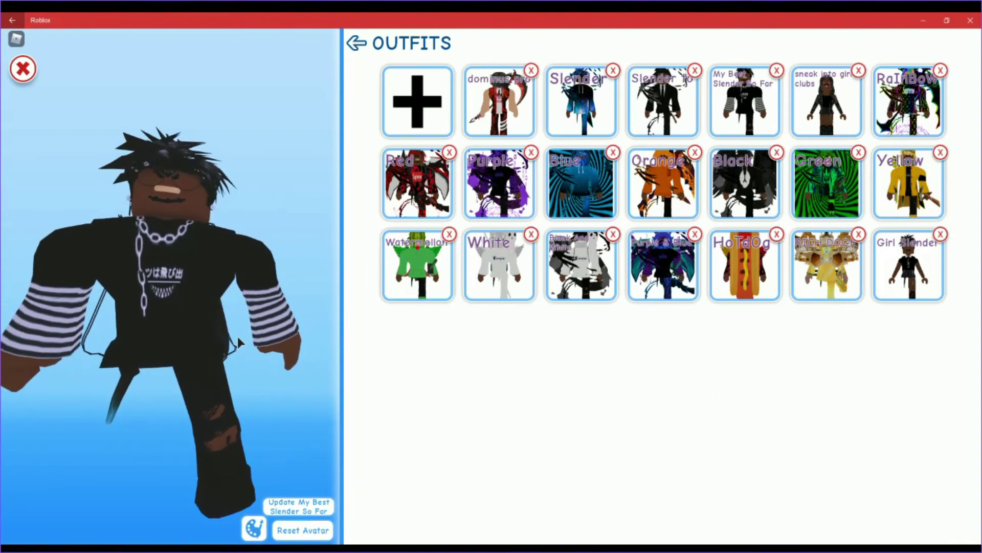
click(711, 279)
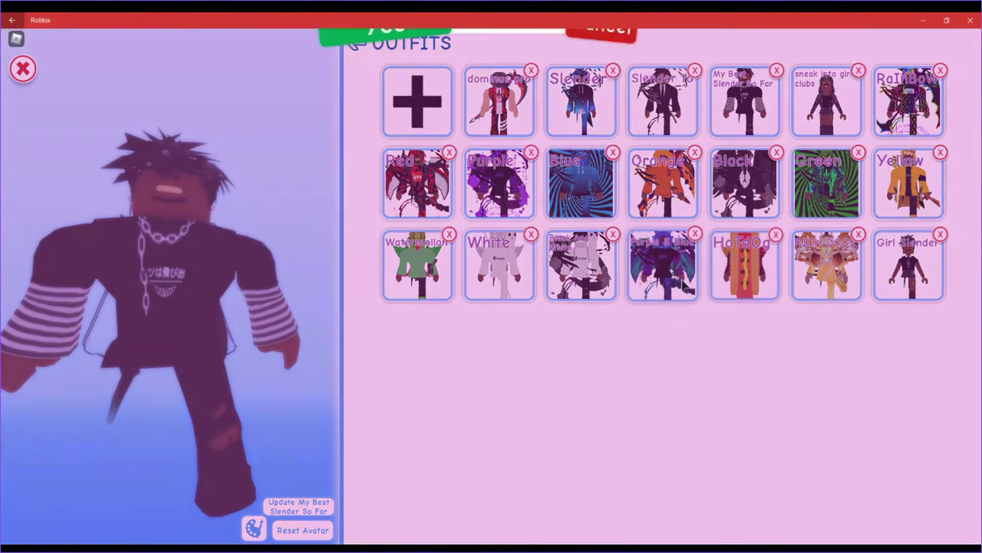
click(338, 333)
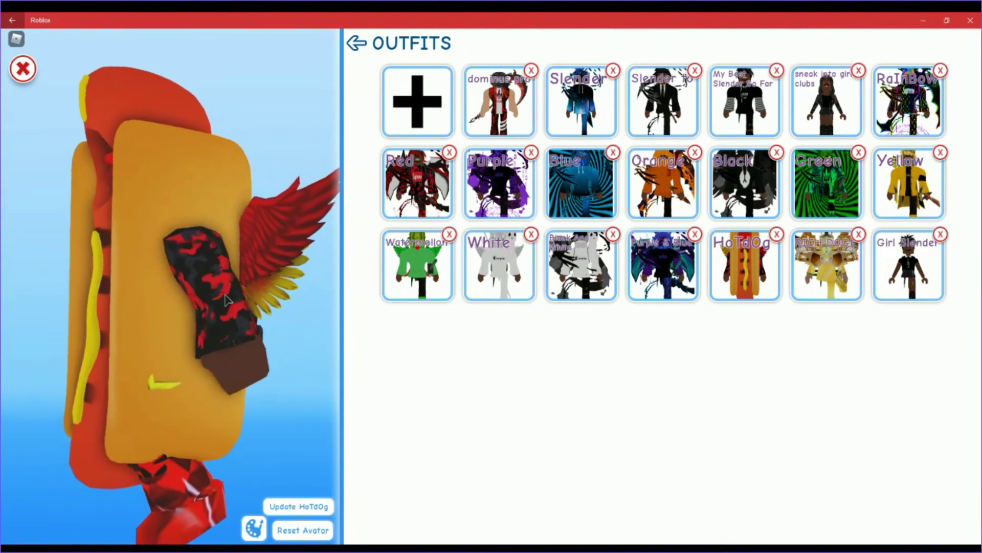
Step: Wear the saved "sneak into girl clubs" outfit and turn the avatar slightly to view it from an angle
click(826, 102)
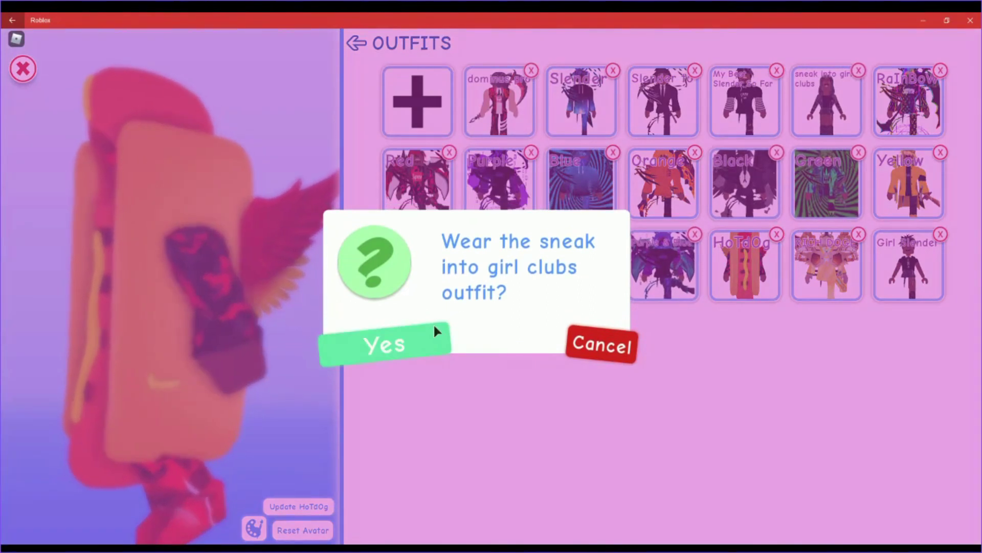
click(408, 336)
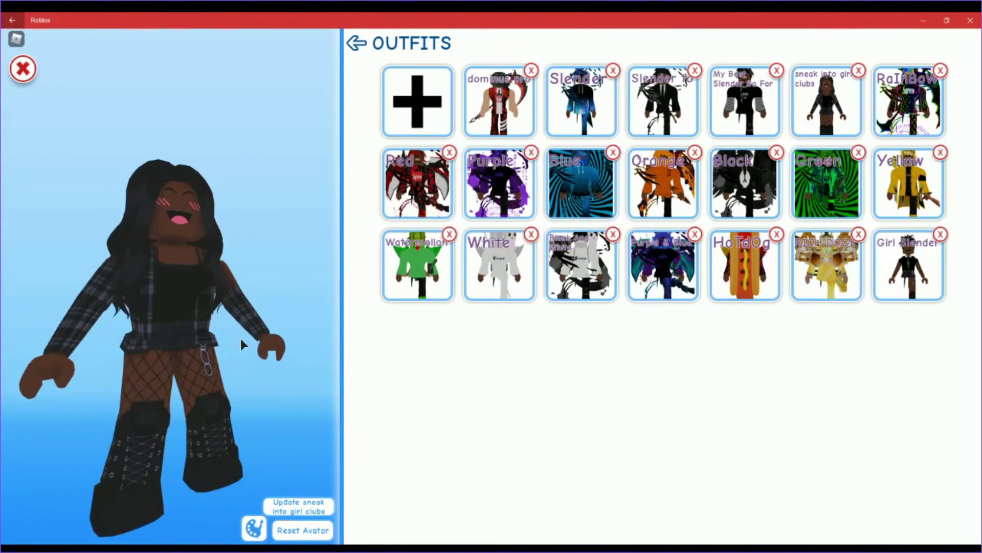
drag(243, 336, 204, 289)
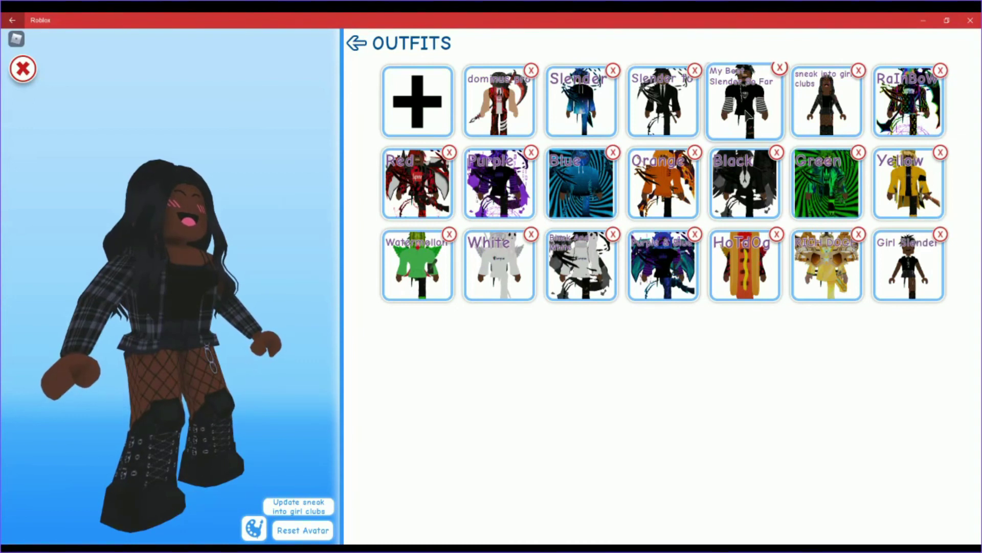
Step: Change the avatar back to the saved outfit "My Best Slender So Far" and leave the avatar editor
click(662, 120)
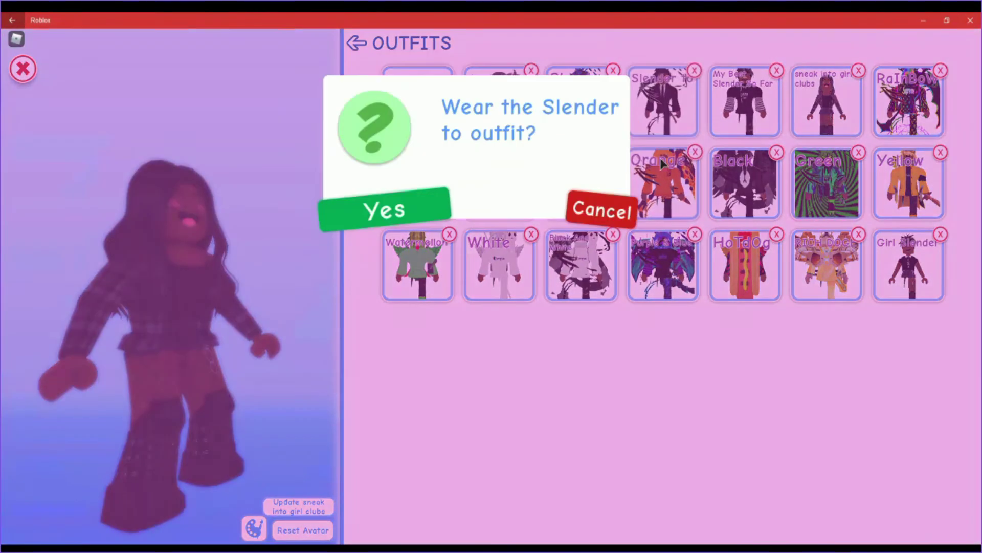
click(608, 344)
click(744, 102)
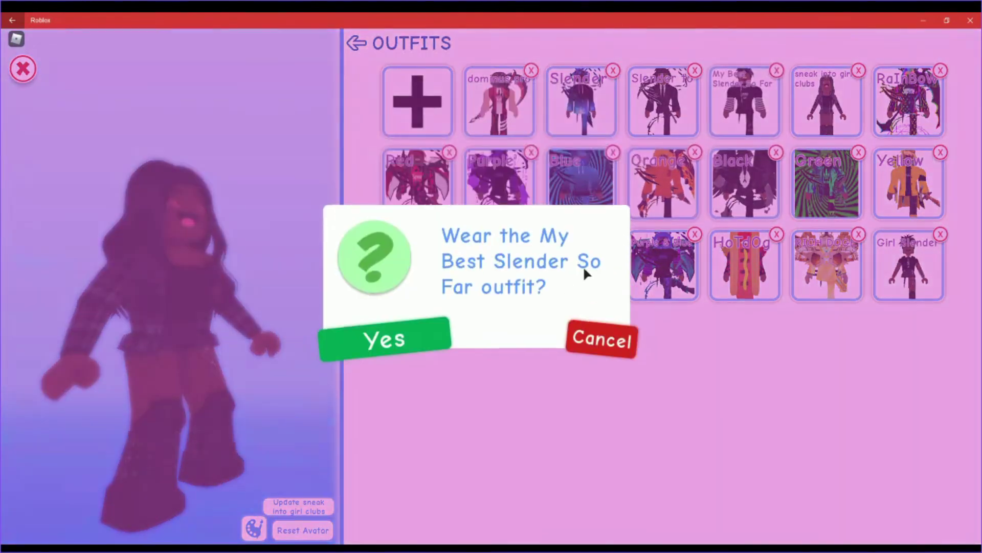
click(401, 338)
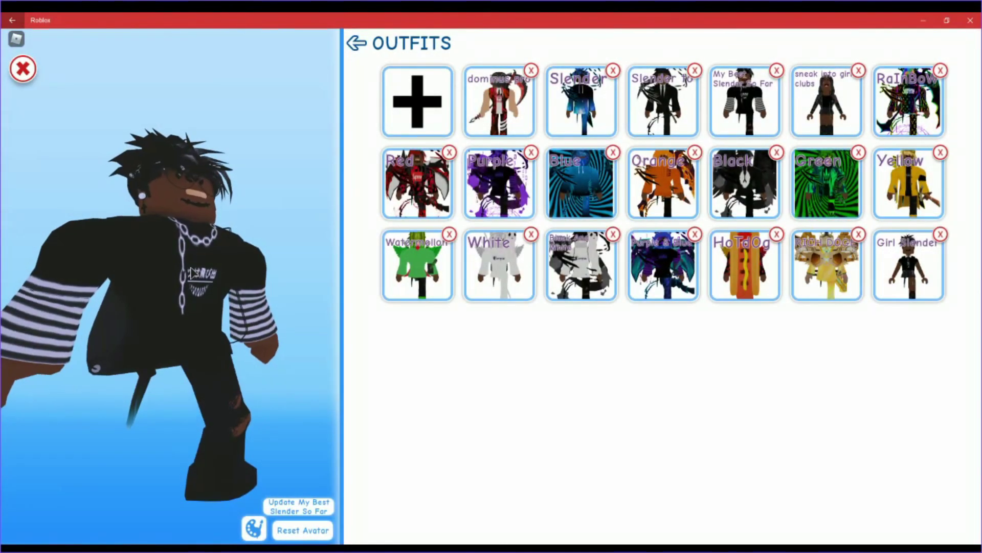
click(35, 72)
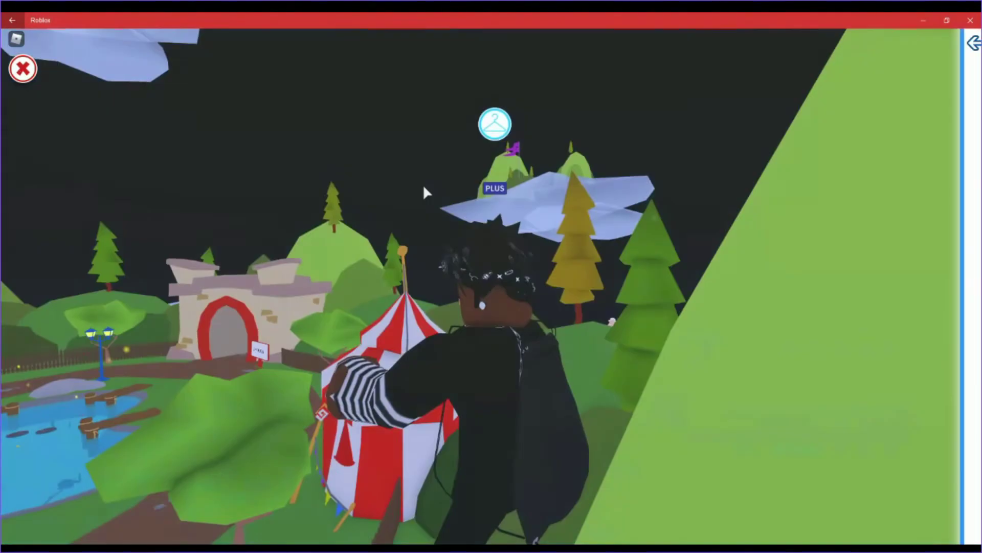